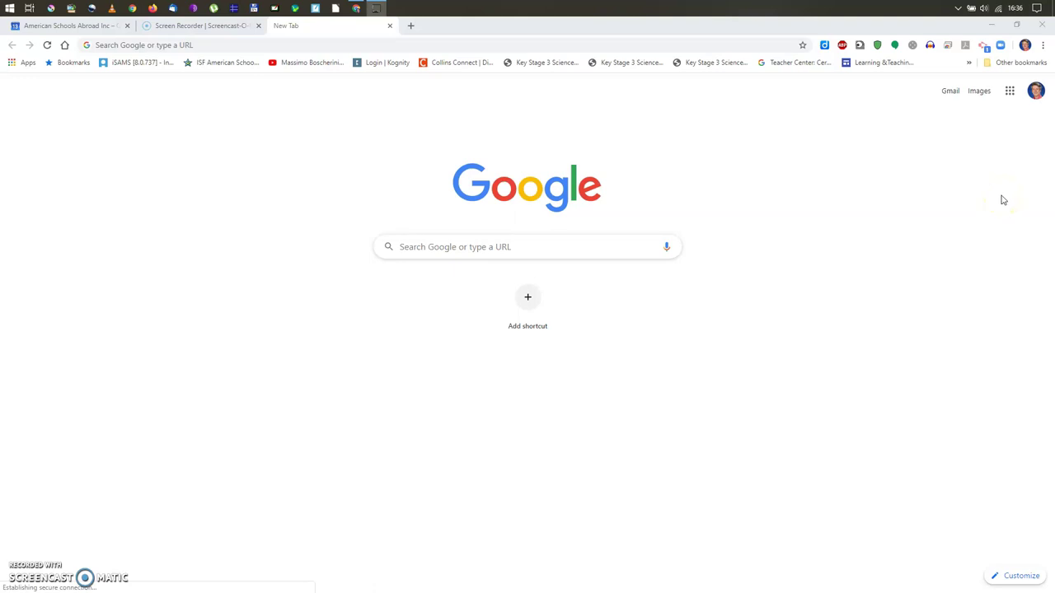
Launch Google Sheets from the Google apps menu in Chrome.
click(1010, 96)
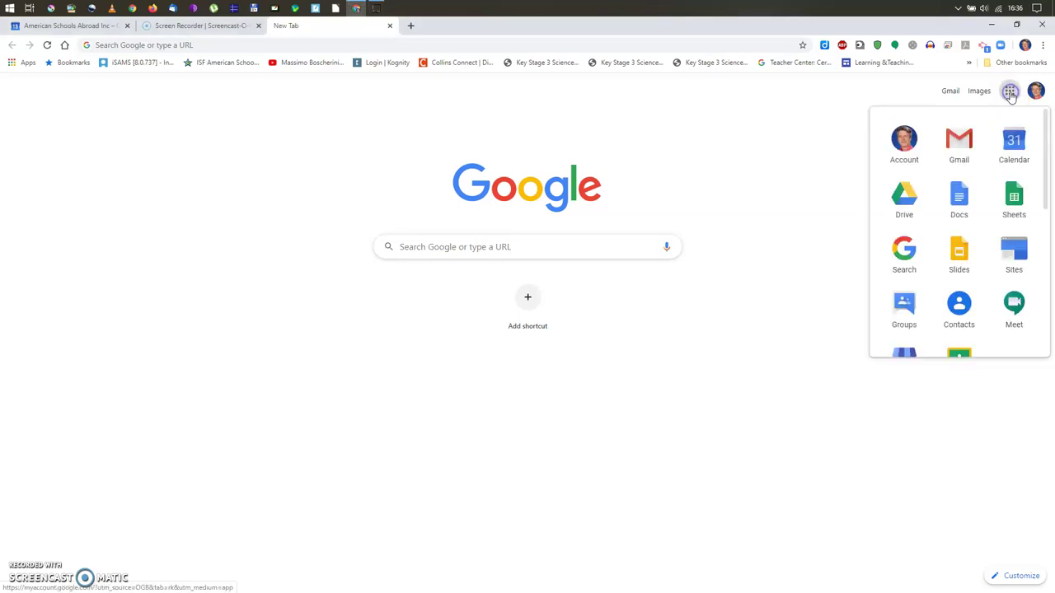
click(1016, 198)
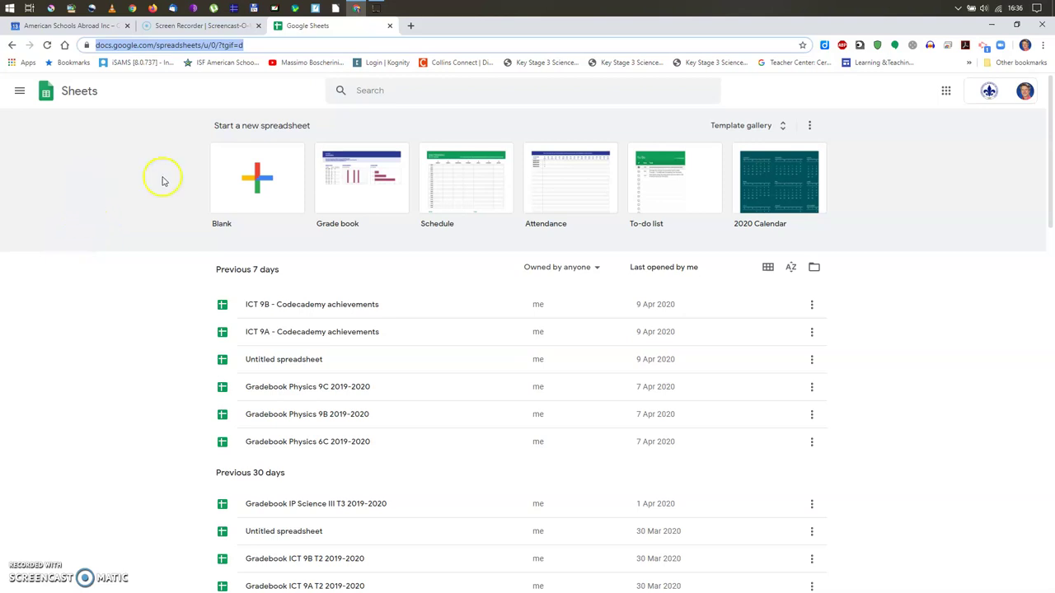
Create a new blank spreadsheet from the Blank template.
click(257, 183)
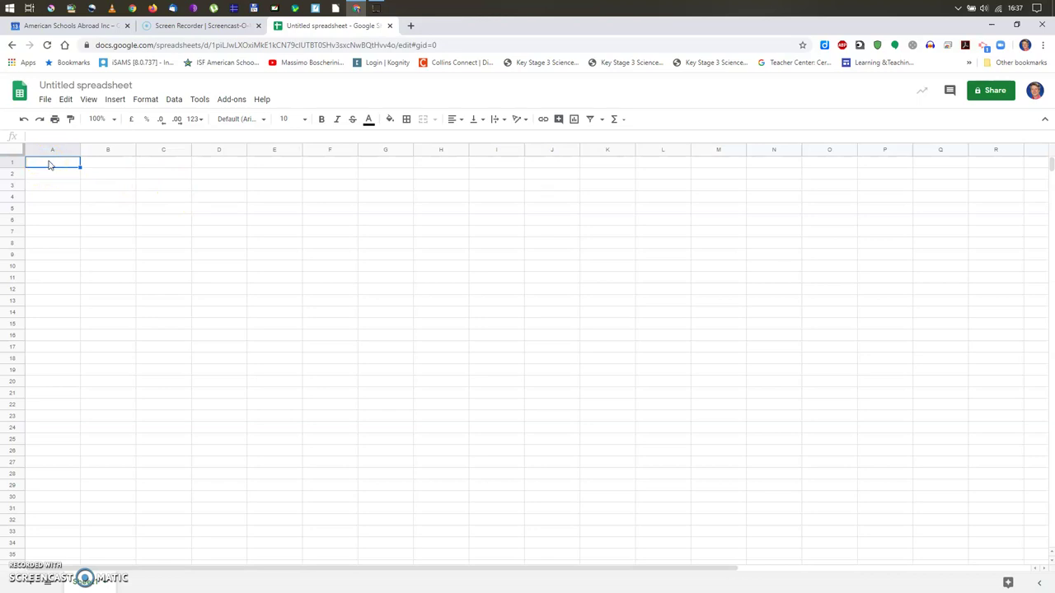
Enter the heading 'book genre' in D4, with fantasy and romance below it.
click(222, 185)
click(219, 219)
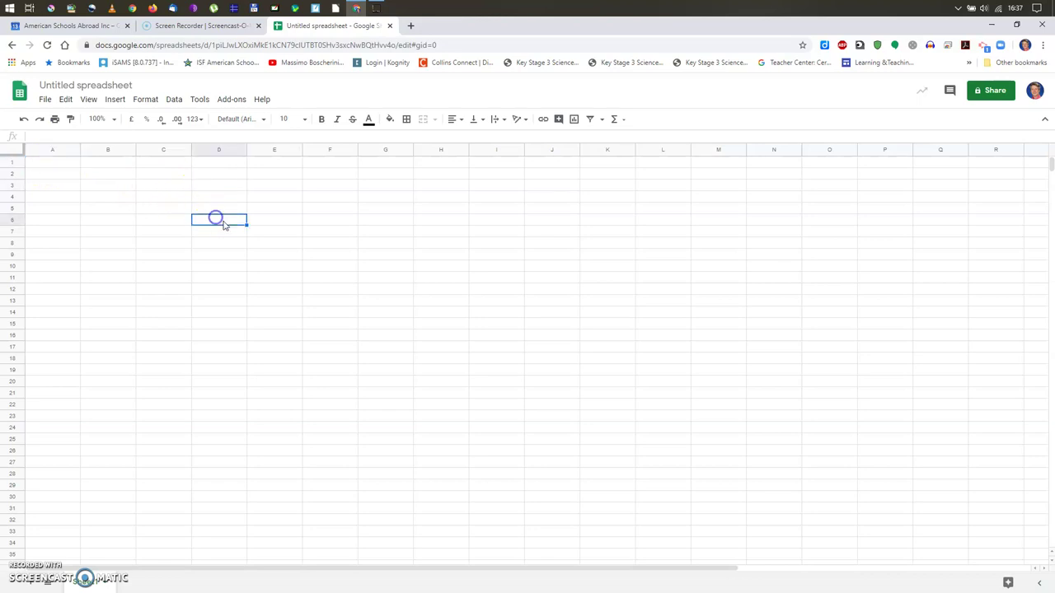
click(292, 207)
click(215, 197)
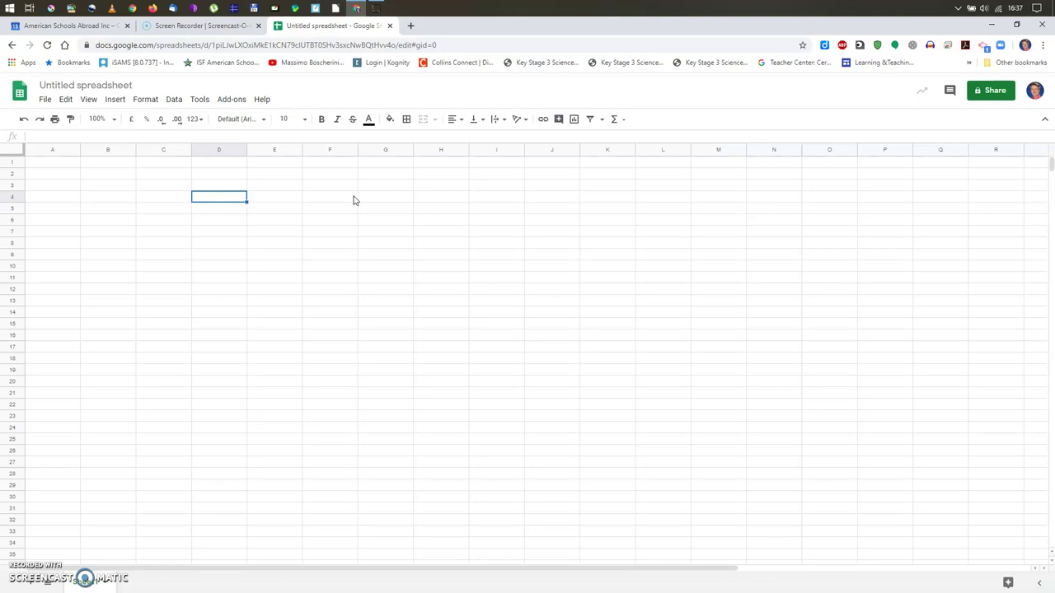
text(book genre)
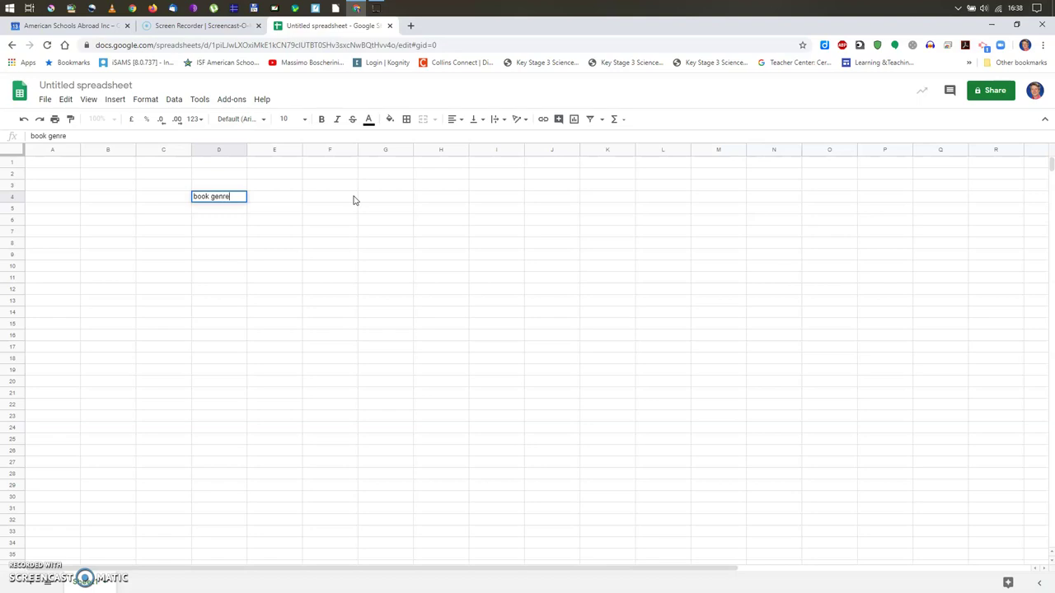
key(Return)
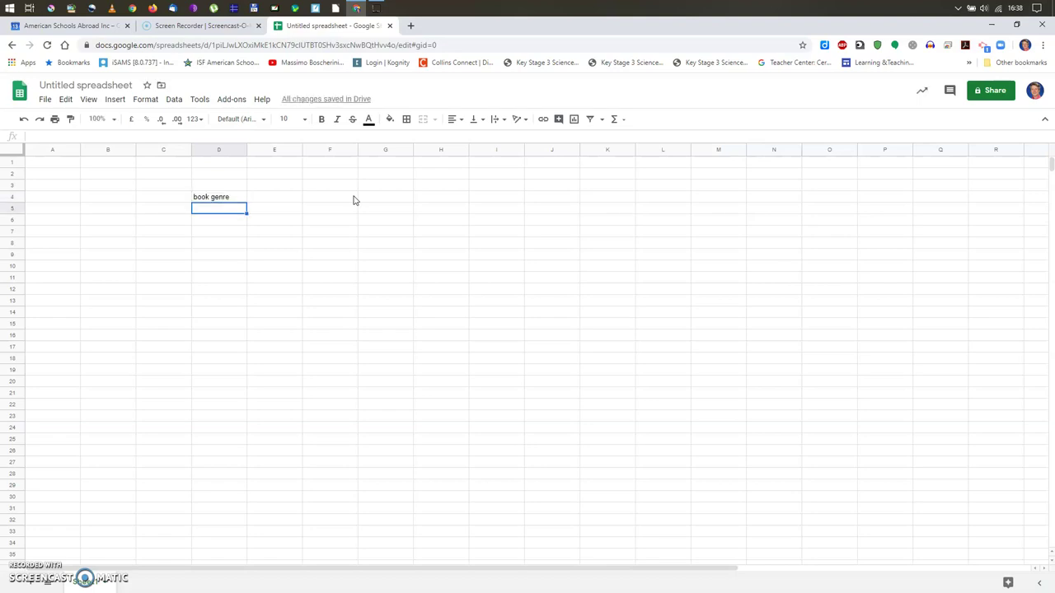
text(fantasy)
key(Return)
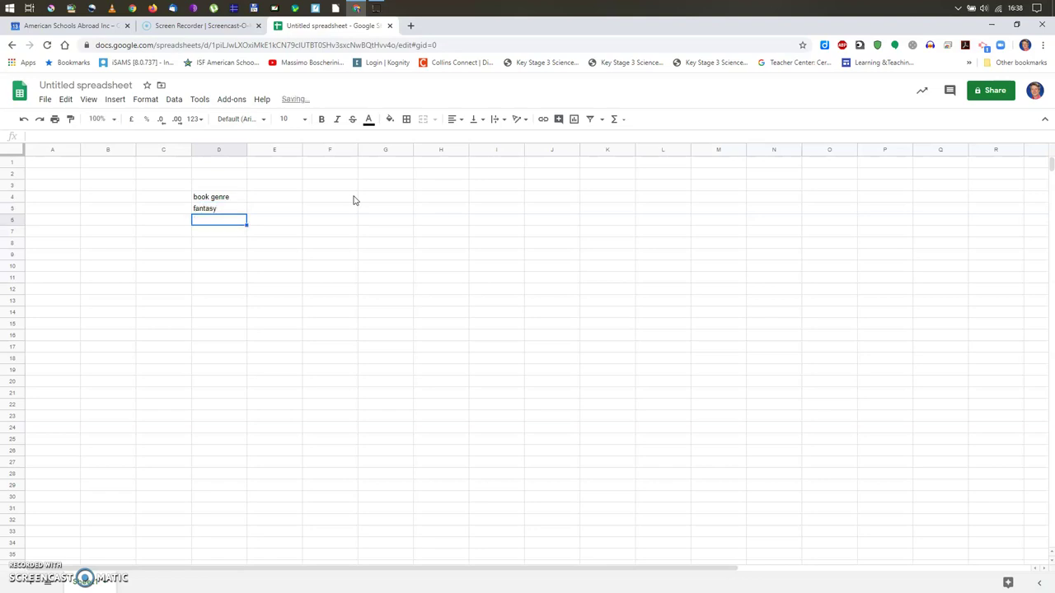
text(romance)
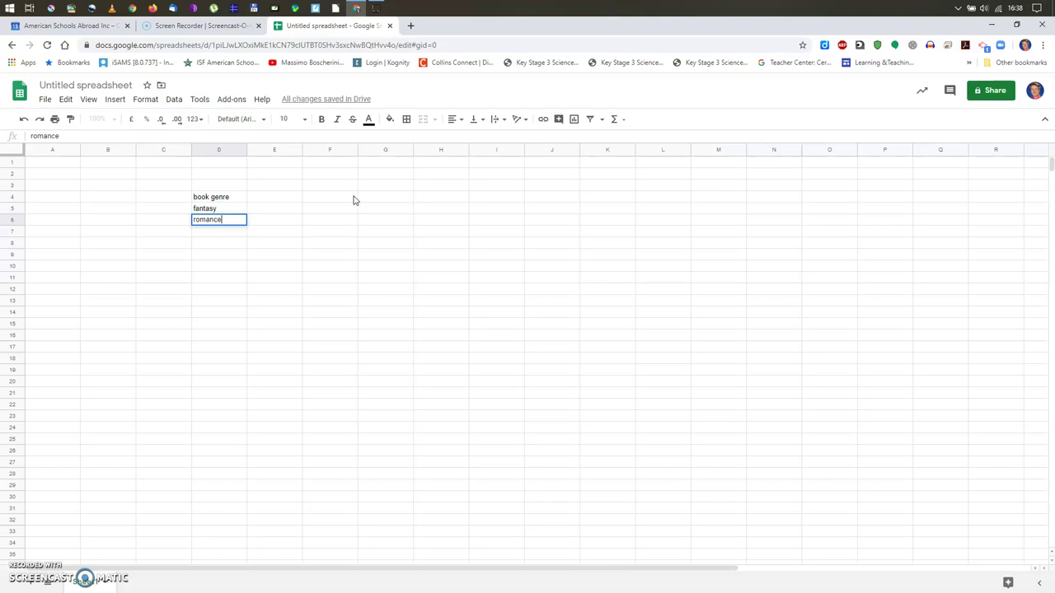
key(Return)
Add comics, mystery, science fiction and horror beneath, correcting the typos.
text(cmics)
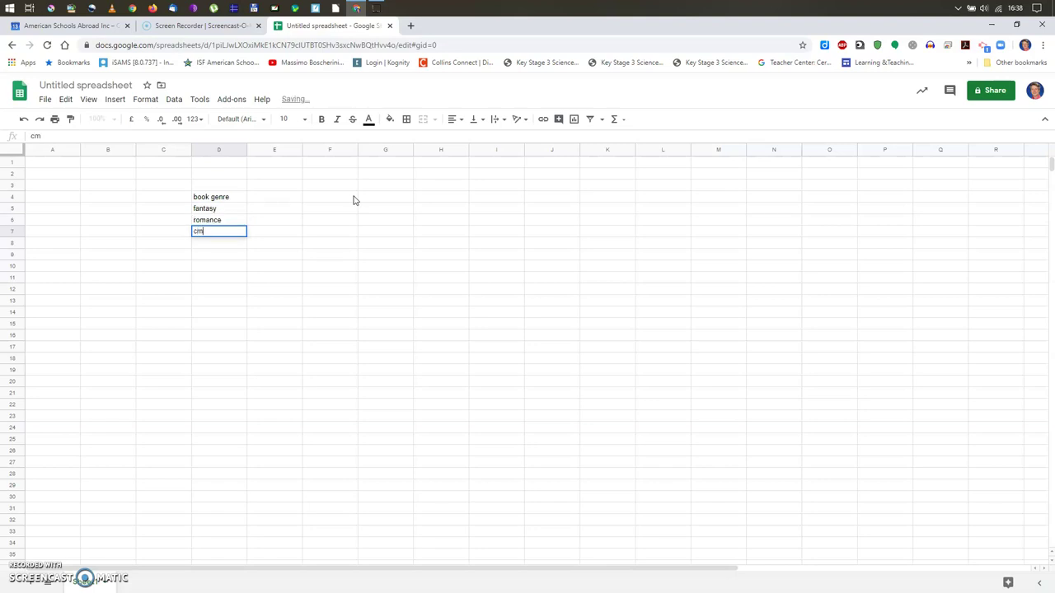
key(BackSpace)
key(BackSpace)
key(BackSpace)
key(BackSpace)
text(comics)
key(Return)
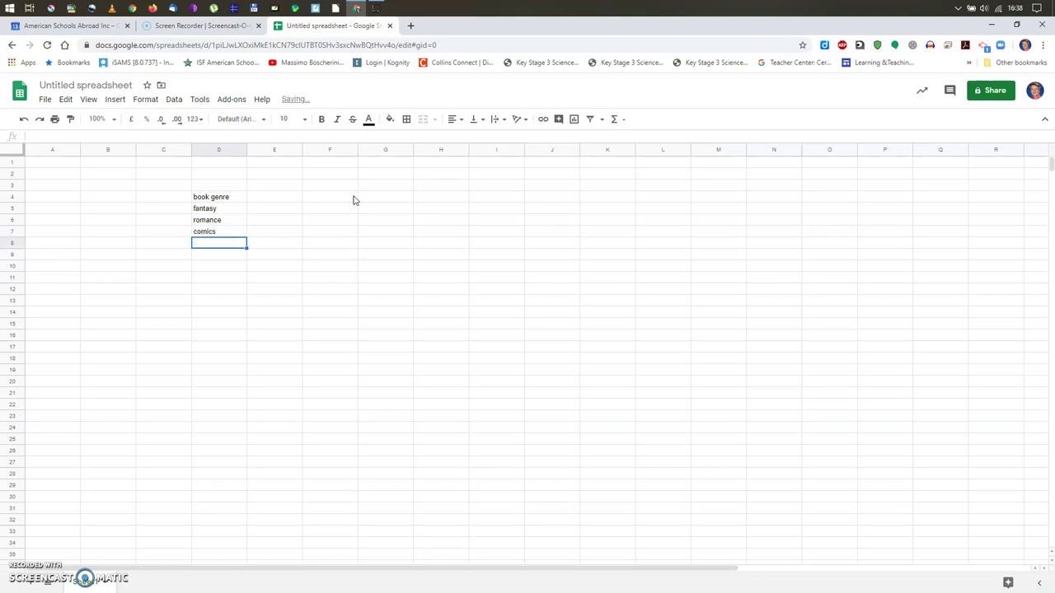
text(mystery)
key(Return)
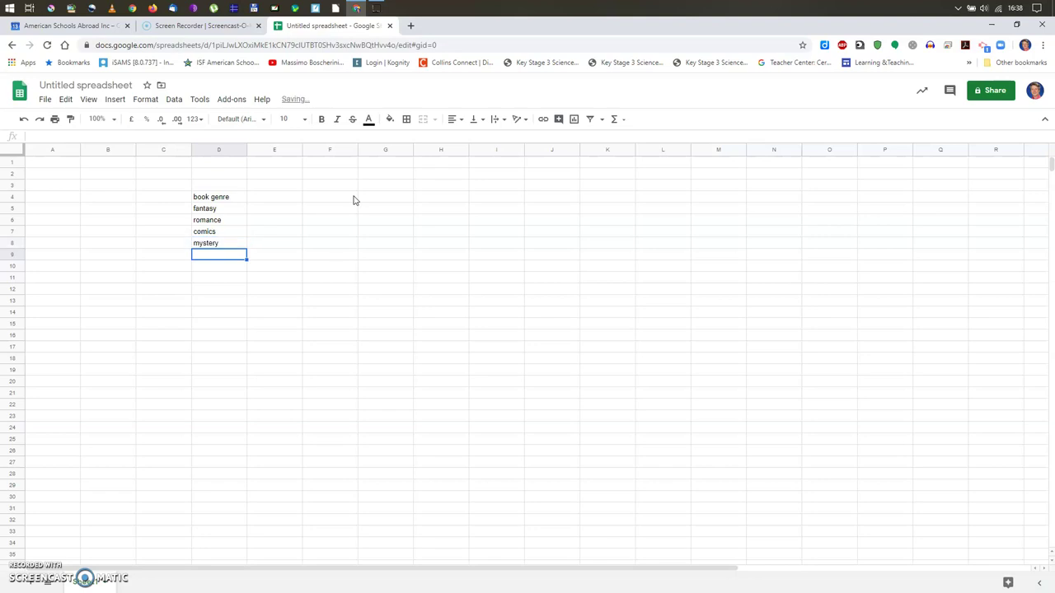
text(science fiction)
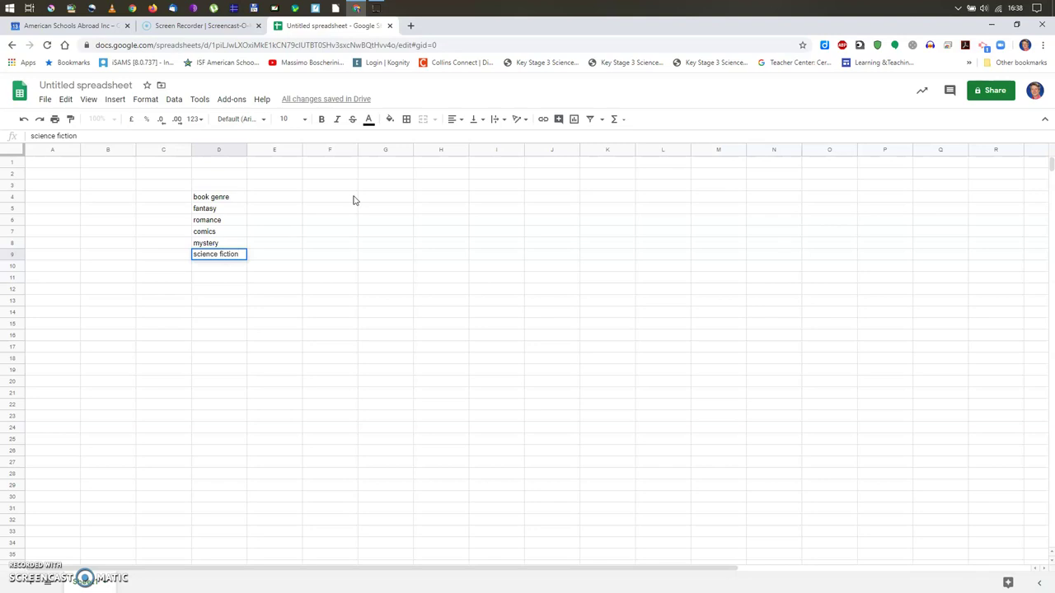
key(Return)
text(hoor)
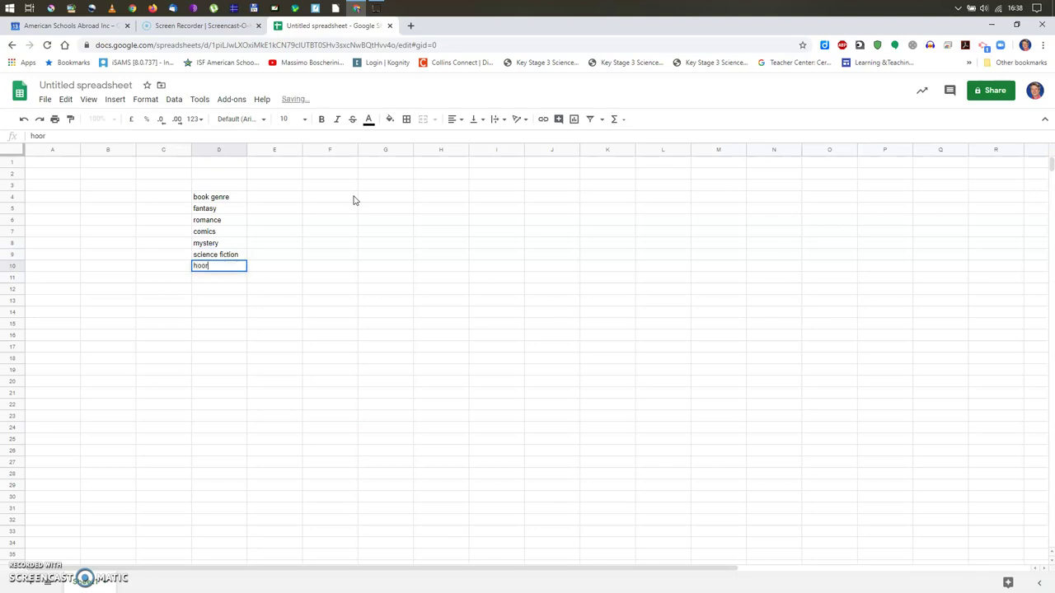
key(BackSpace)
key(BackSpace)
key(BackSpace)
text(orror)
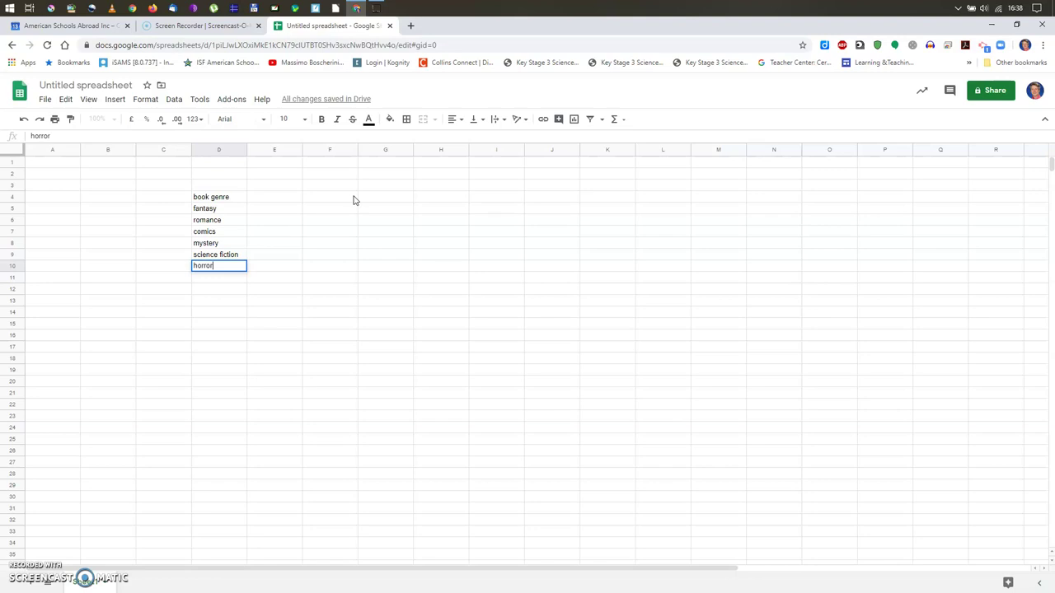
Put the heading 'no. of volumes' in cell E4.
click(25, 579)
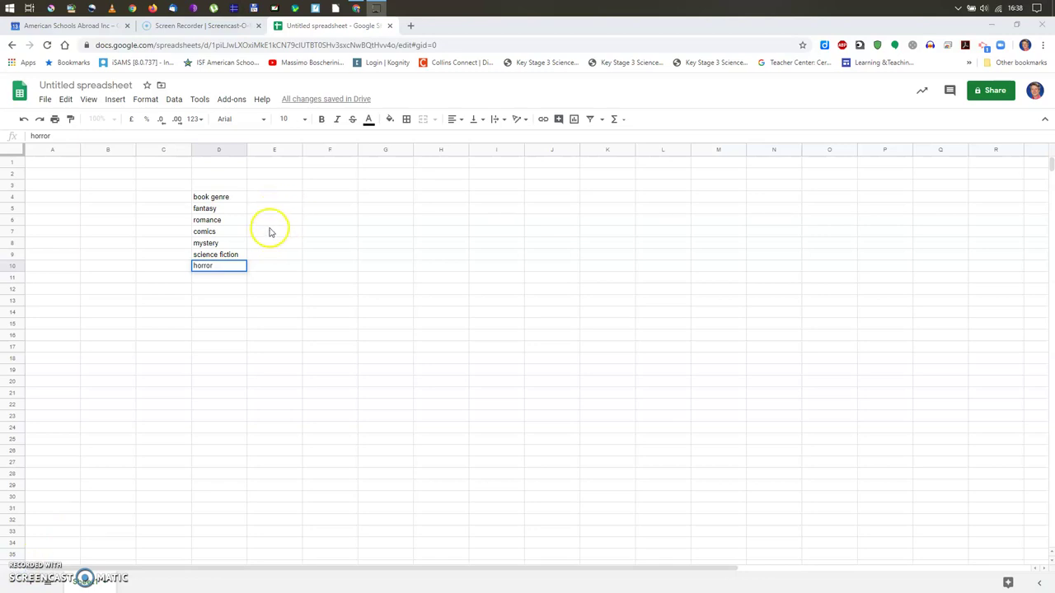
click(272, 198)
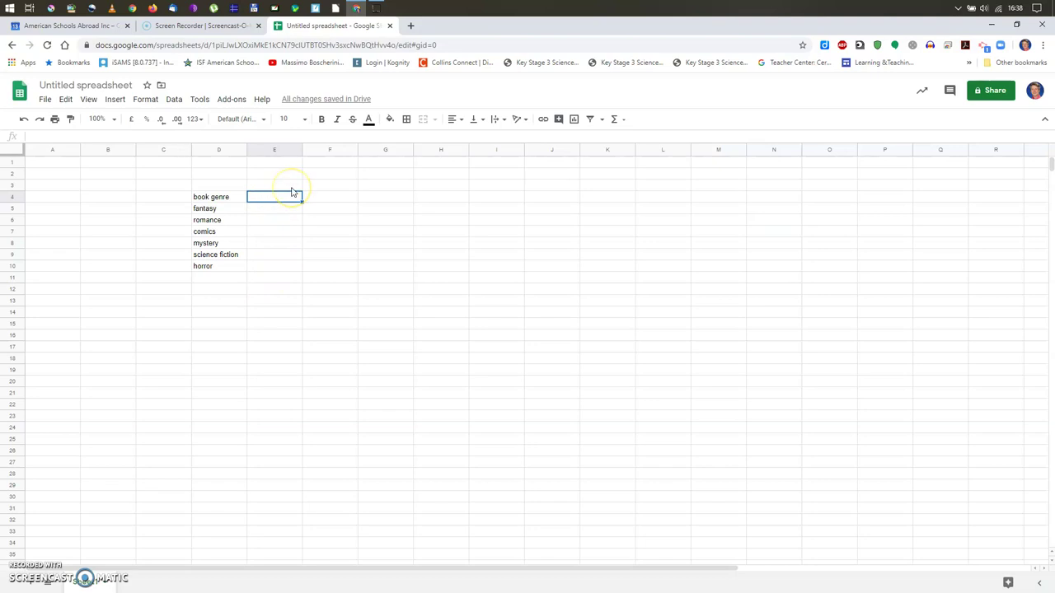
text(no. of volumes)
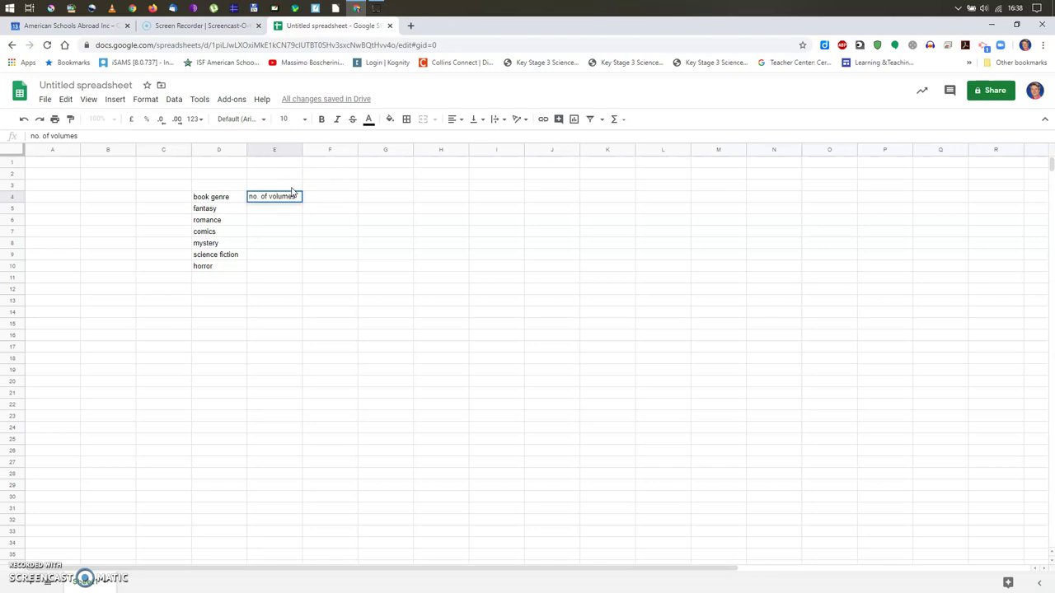
key(Return)
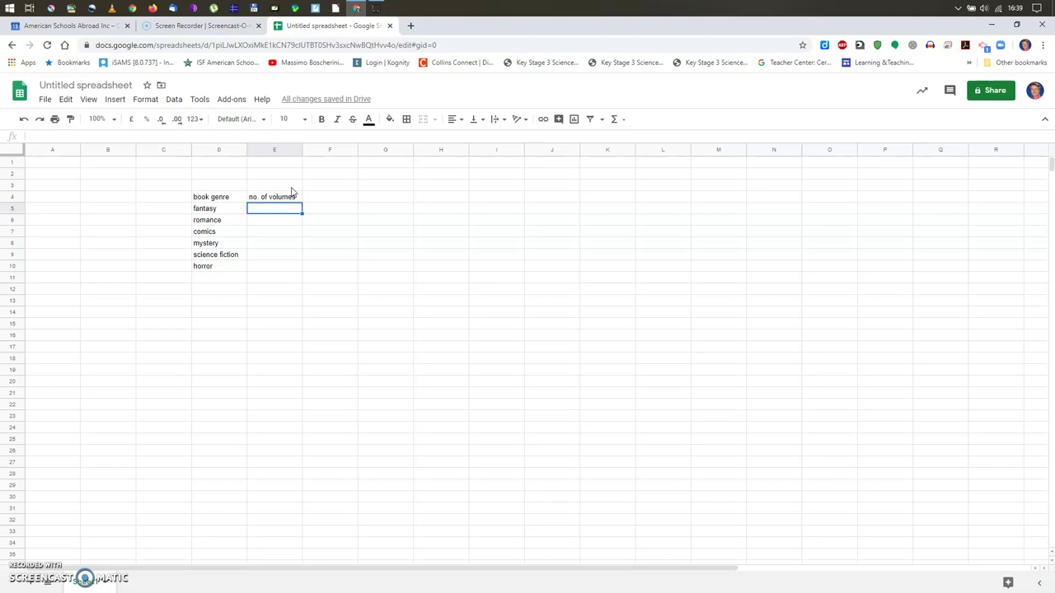
Enter the counts 25, 2, 13, 7 and 41 in E5:E9.
text(25)
key(Return)
text(2)
key(Return)
text(1)
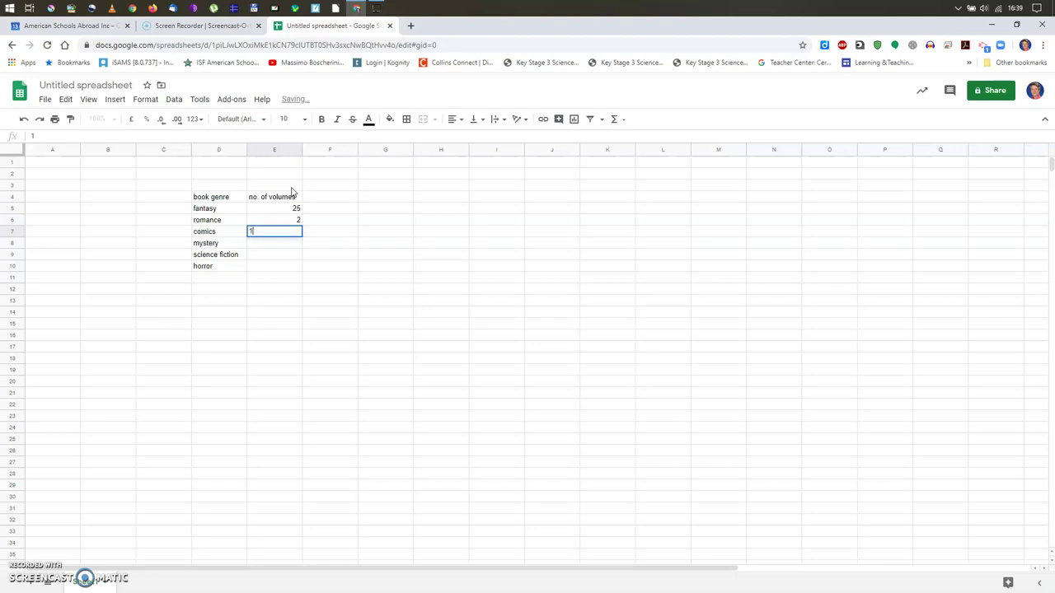
text(3)
key(Return)
text(7)
key(Return)
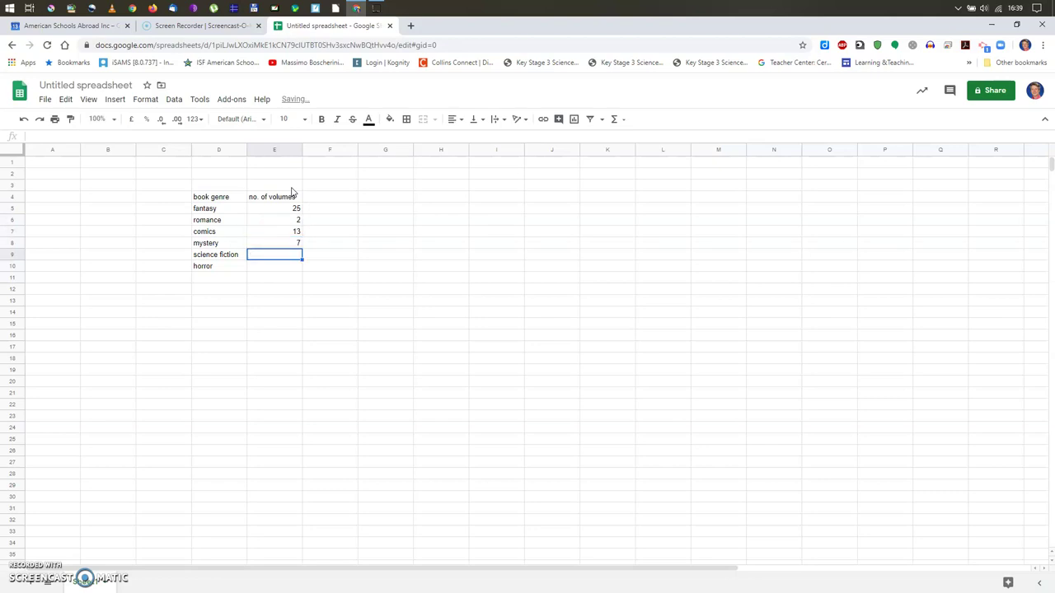
text(41)
key(Return)
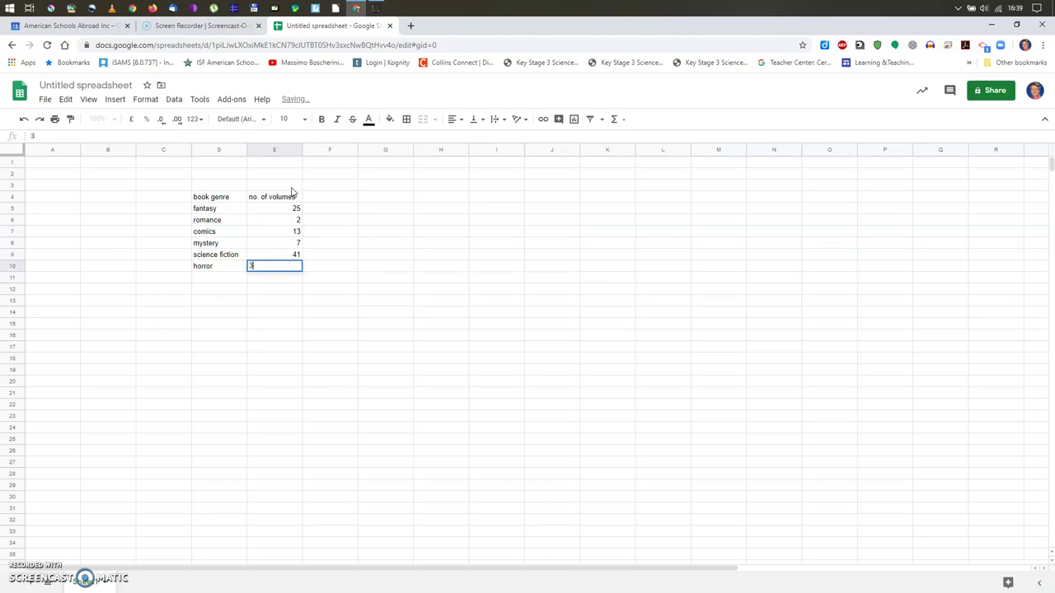
Set the horror count in E10 to 30, fixing the mistyped entry.
text(0)
key(Return)
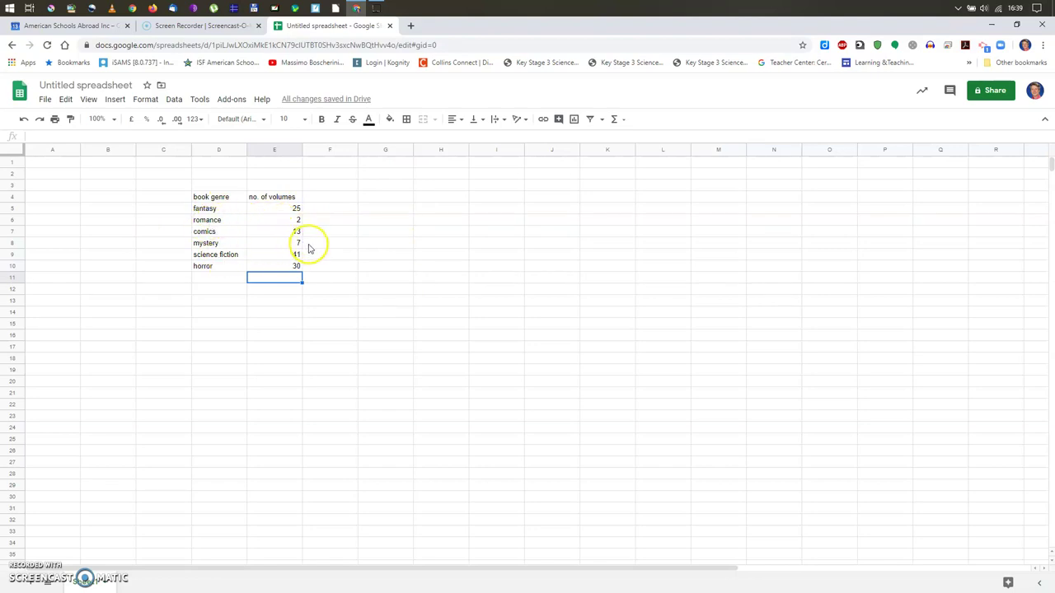
click(272, 267)
text(30)
key(Return)
click(17, 570)
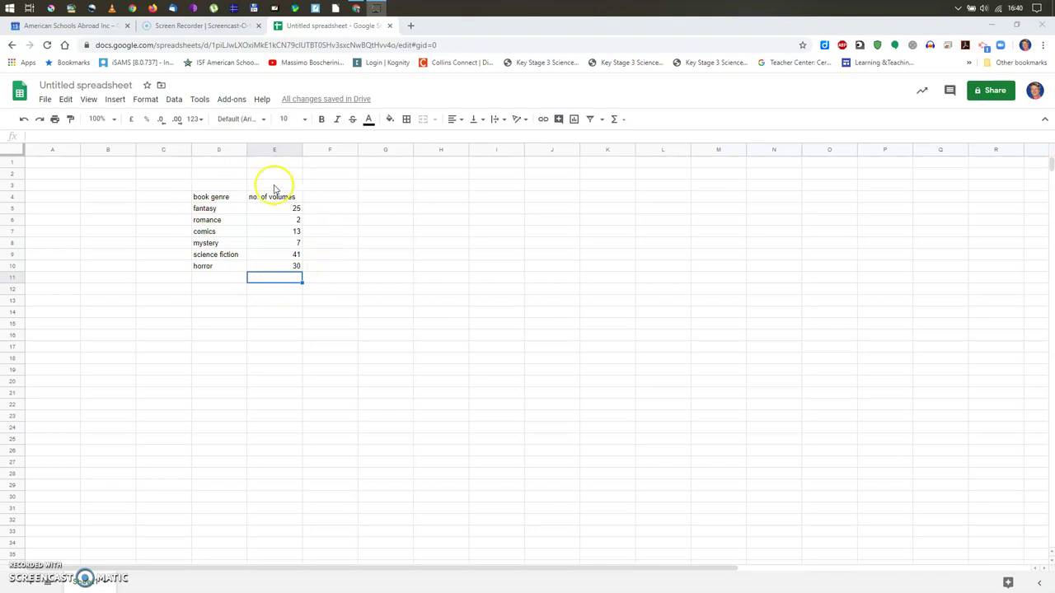
click(230, 201)
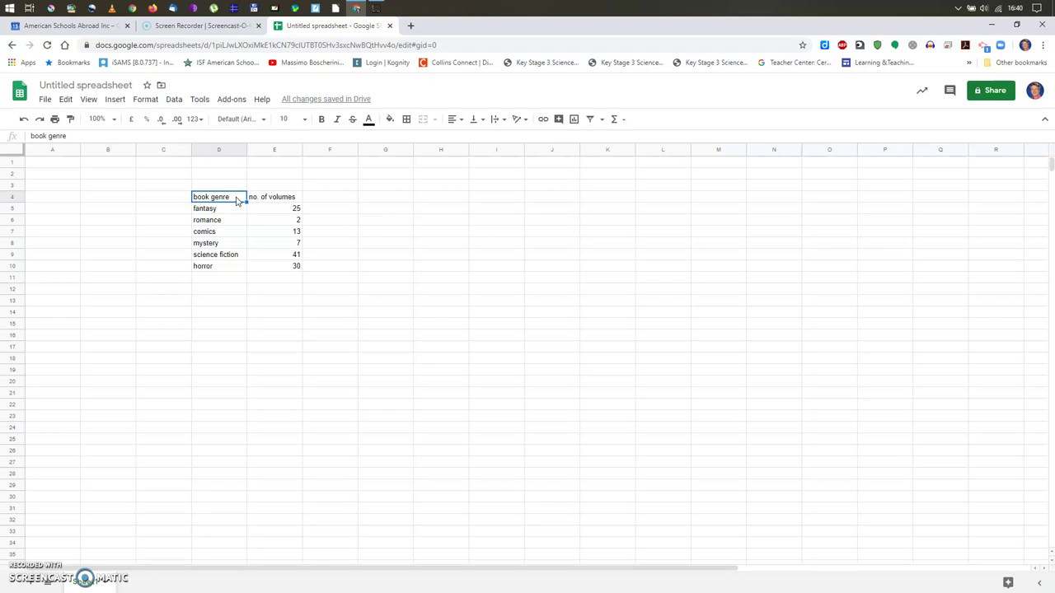
drag(236, 201, 252, 269)
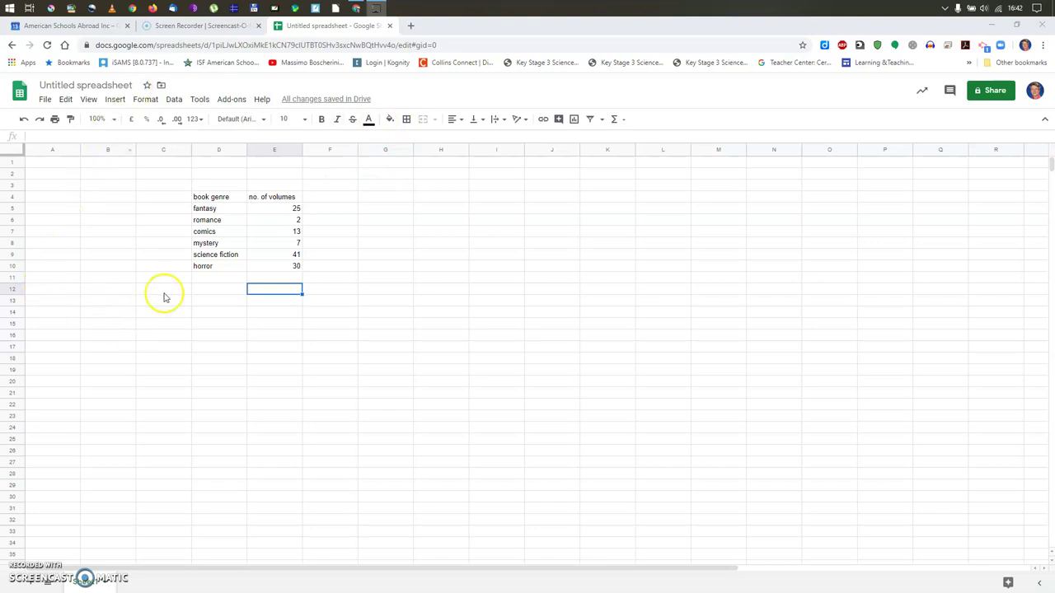
Insert a chart from the D4:E10 table, producing a pie chart of volumes.
drag(224, 199, 265, 266)
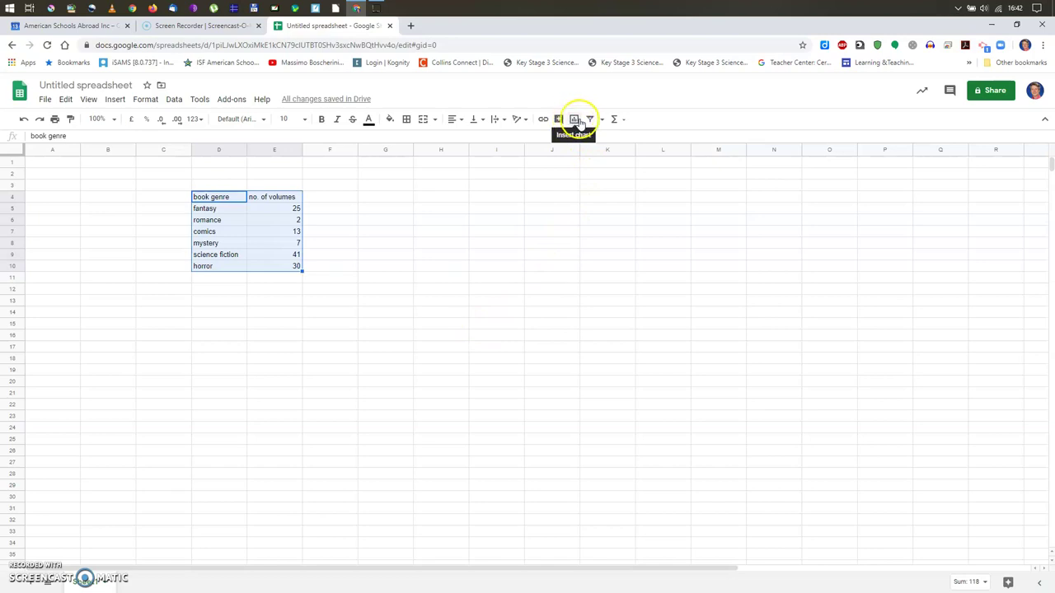
click(577, 121)
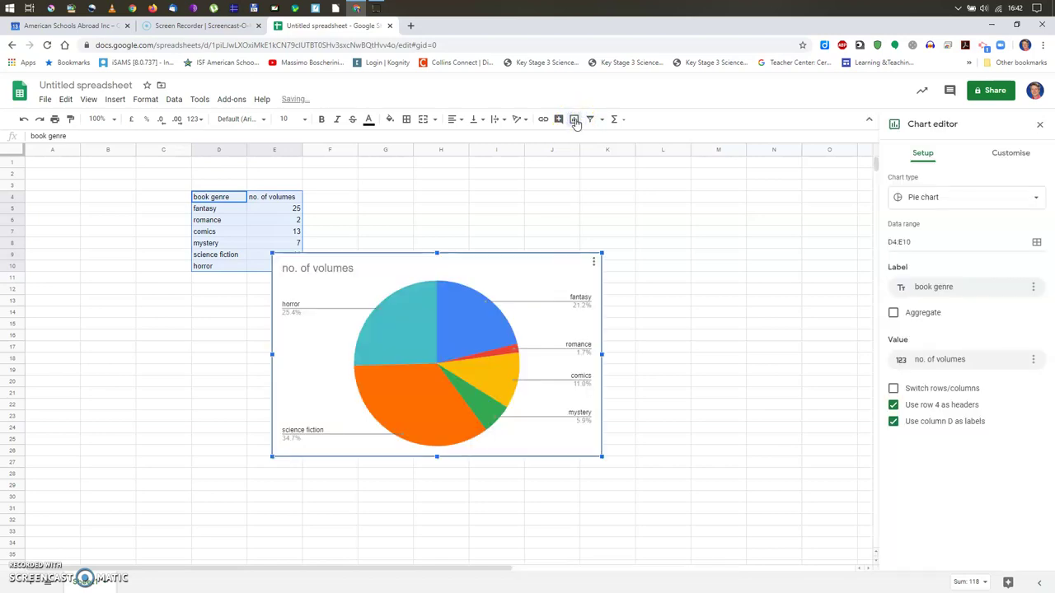
click(571, 138)
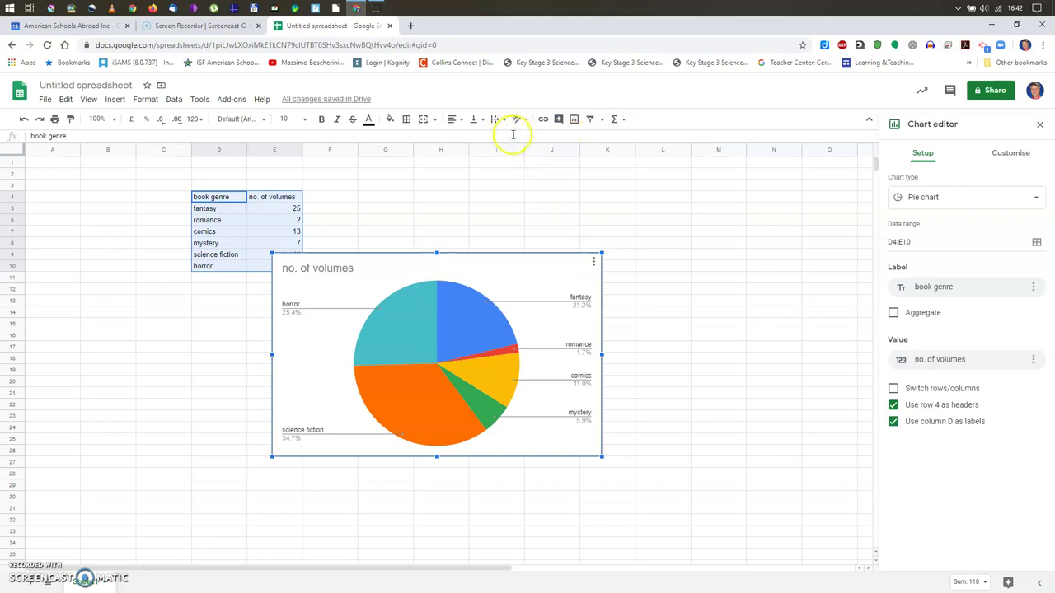
click(527, 221)
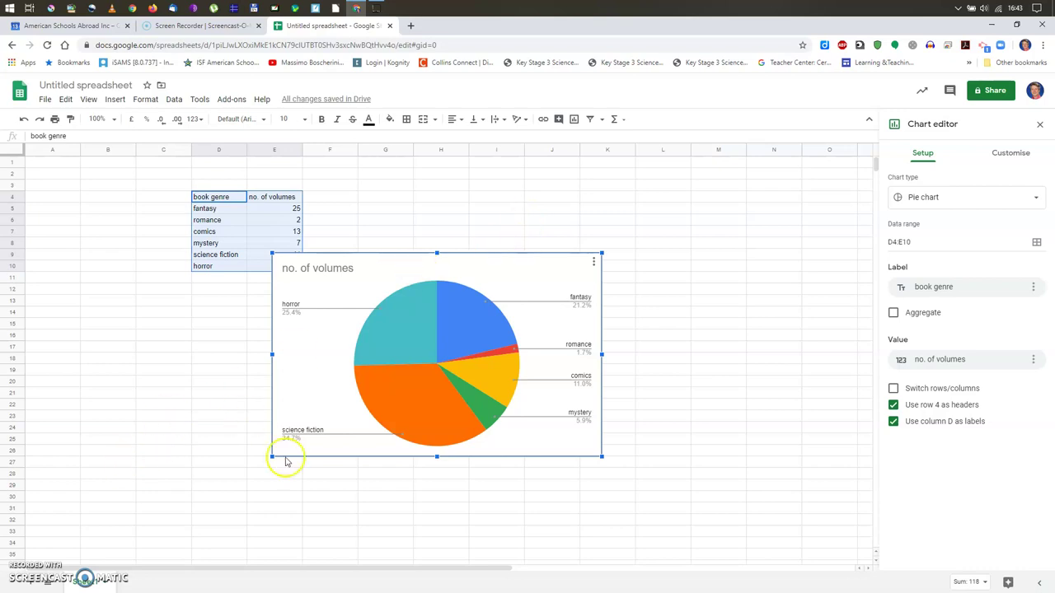
click(772, 172)
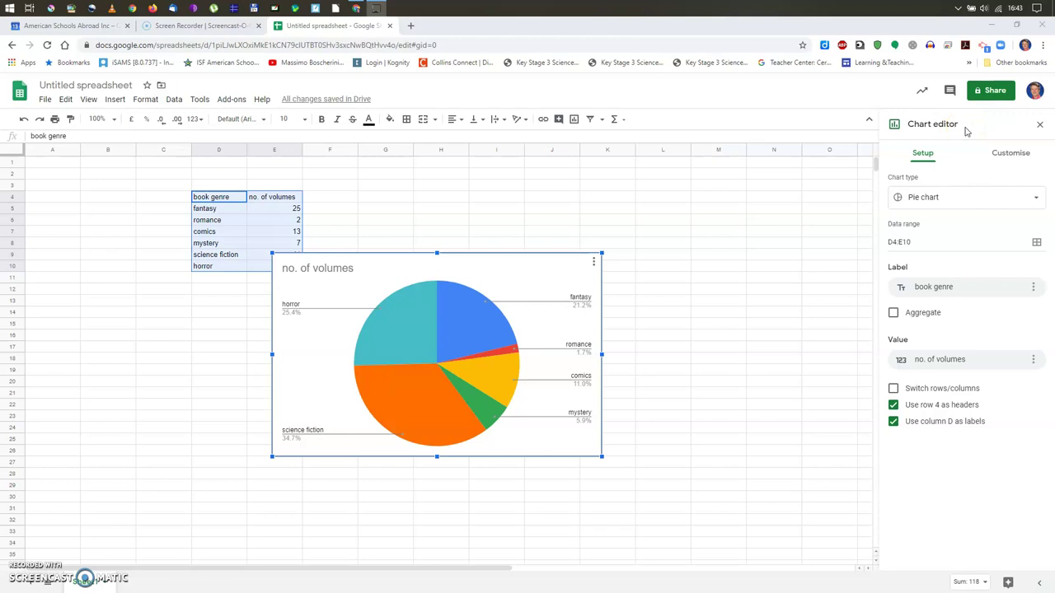
click(922, 155)
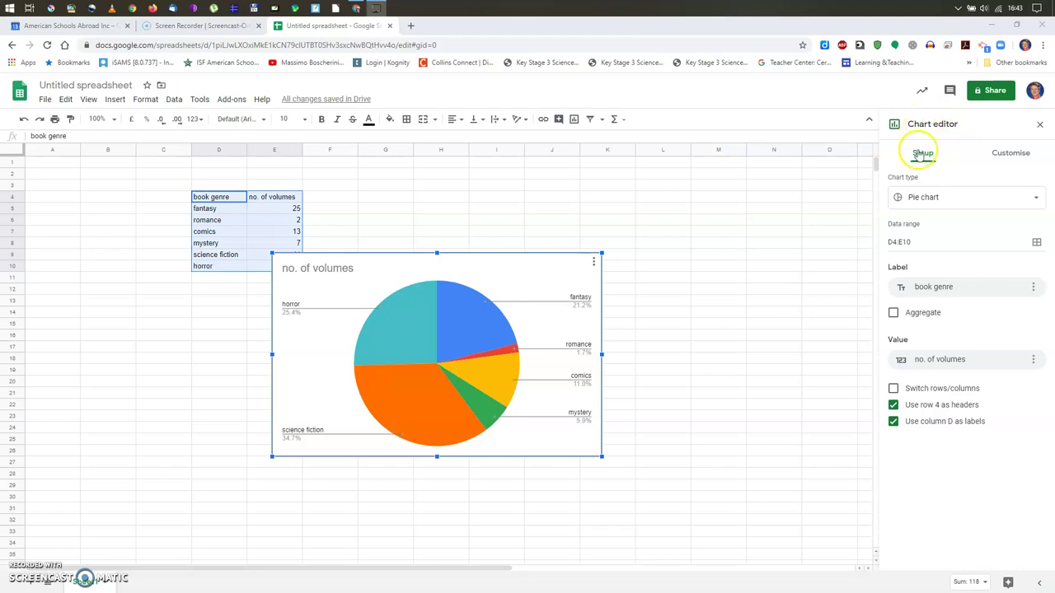
click(949, 158)
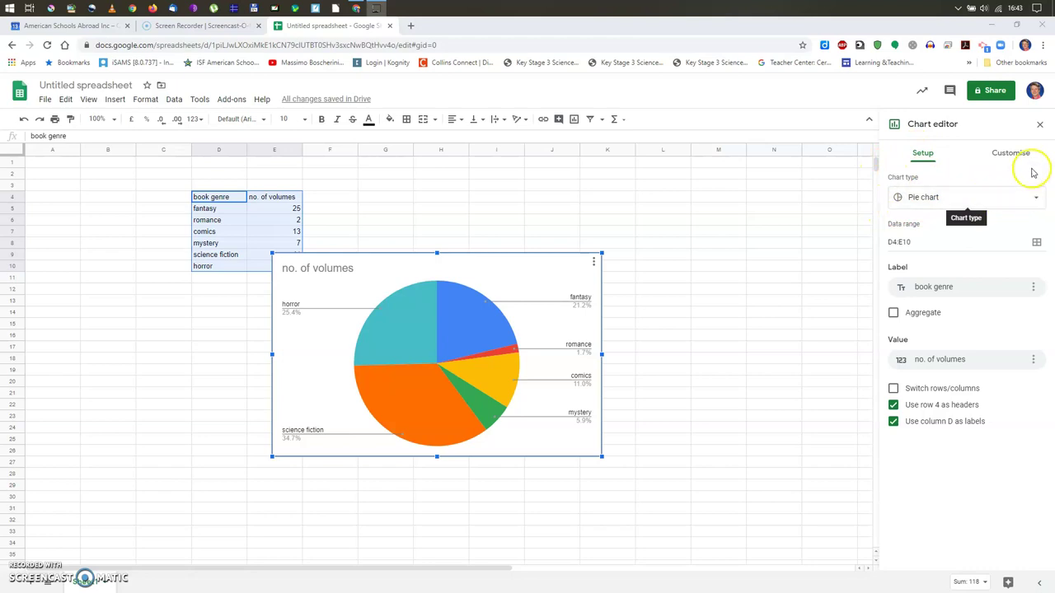
Change the chart type from pie to Column chart.
click(1006, 199)
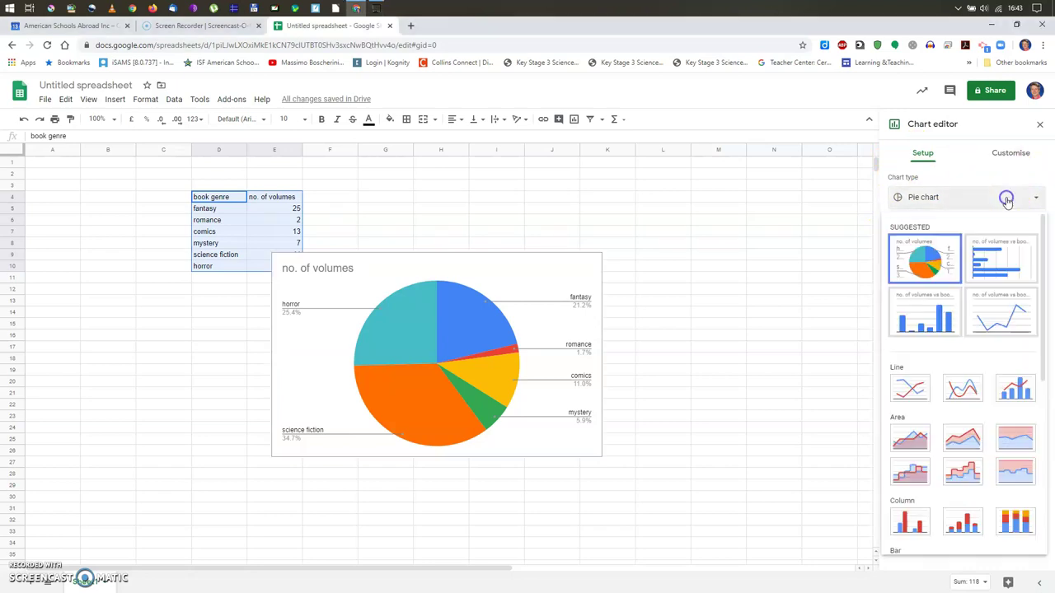
click(920, 318)
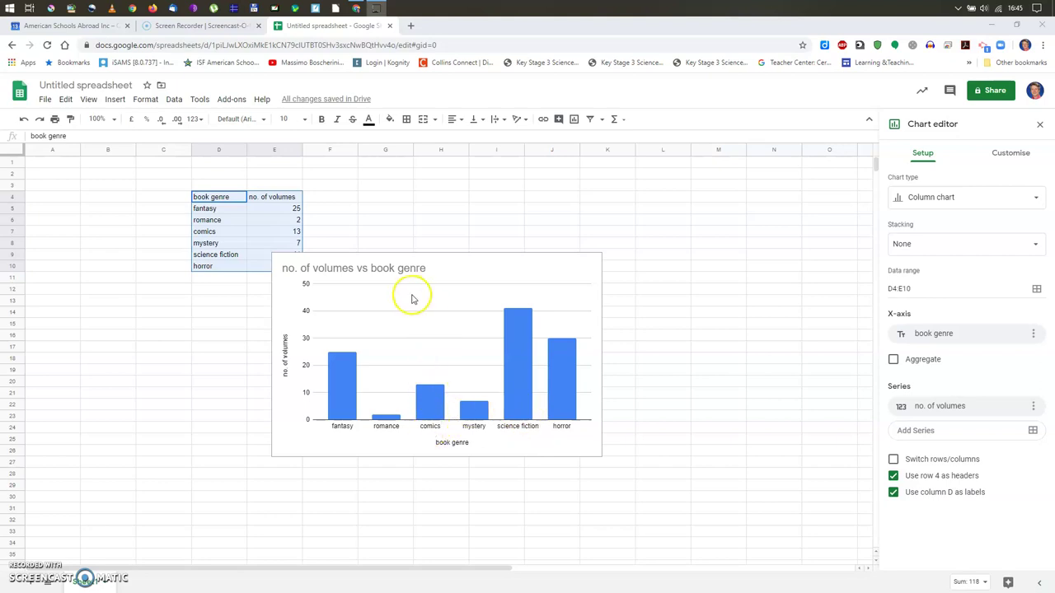
Move the column chart beside the table and drag its corner to enlarge it.
click(496, 272)
drag(501, 264, 589, 197)
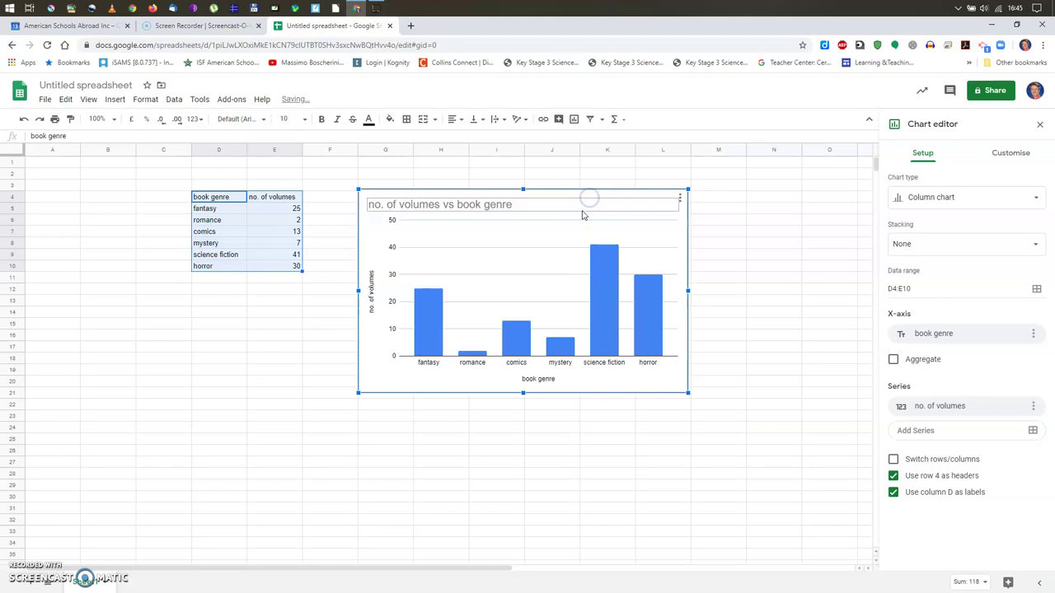
click(174, 404)
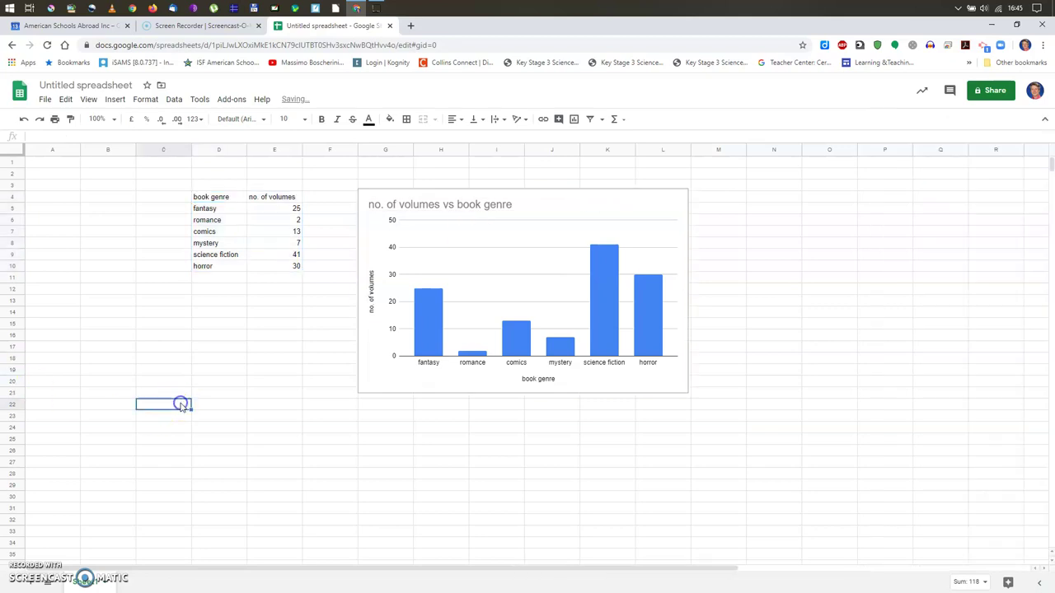
click(537, 211)
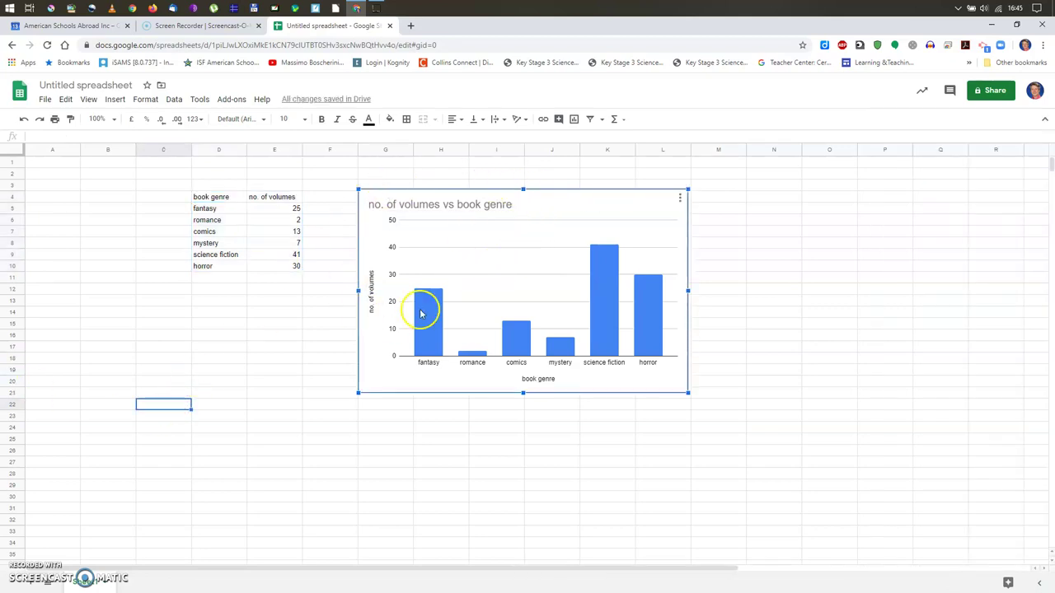
mouse_move(569, 206)
mouse_down()
mouse_move(533, 232)
mouse_move(618, 229)
mouse_move(560, 203)
mouse_up()
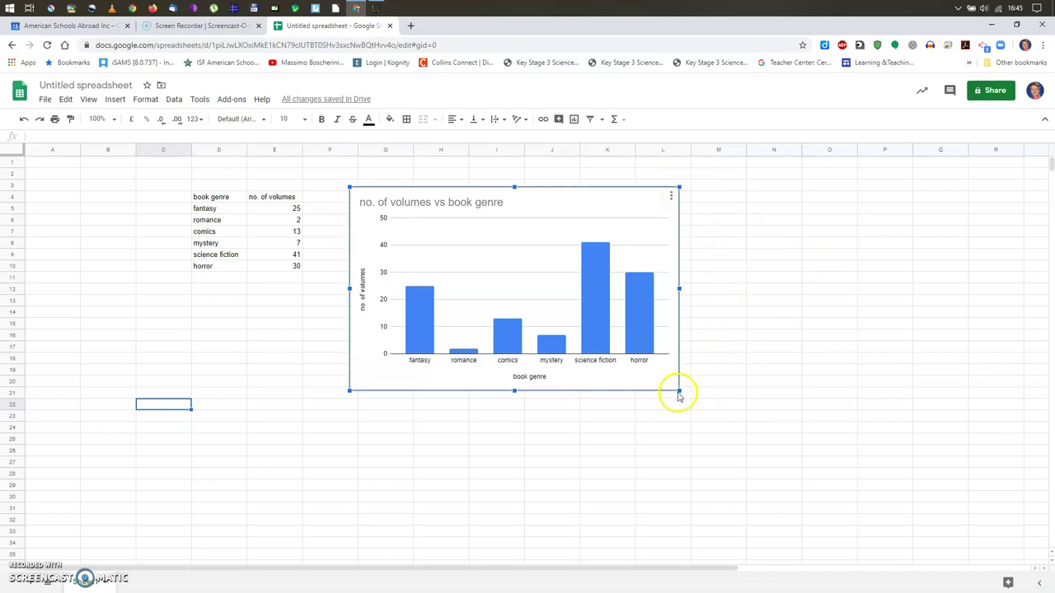
drag(679, 391, 768, 452)
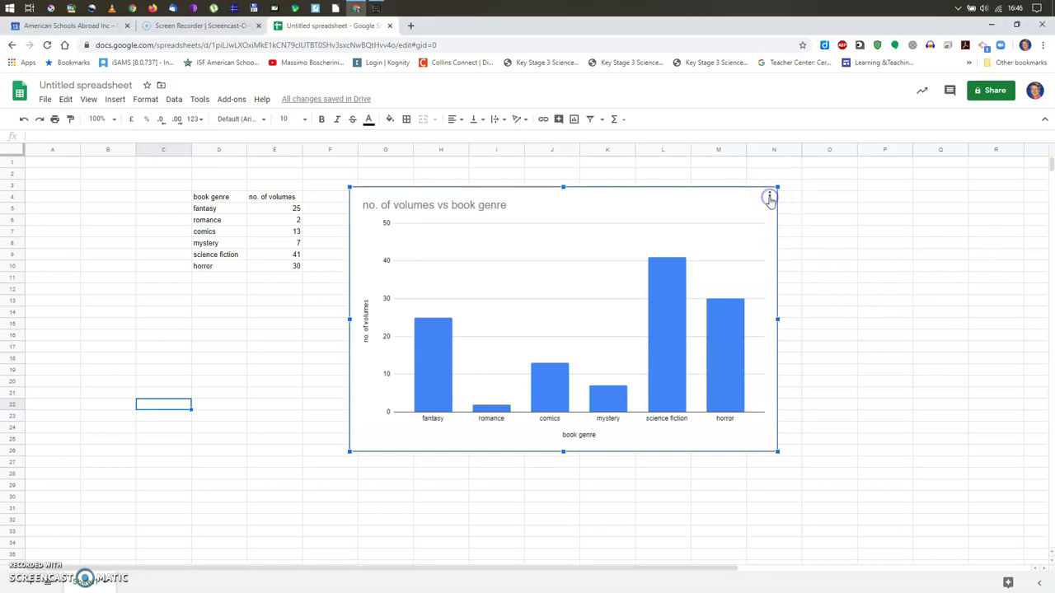
Reopen the chart editor from the chart's menu and show its Customise options.
click(770, 199)
click(748, 212)
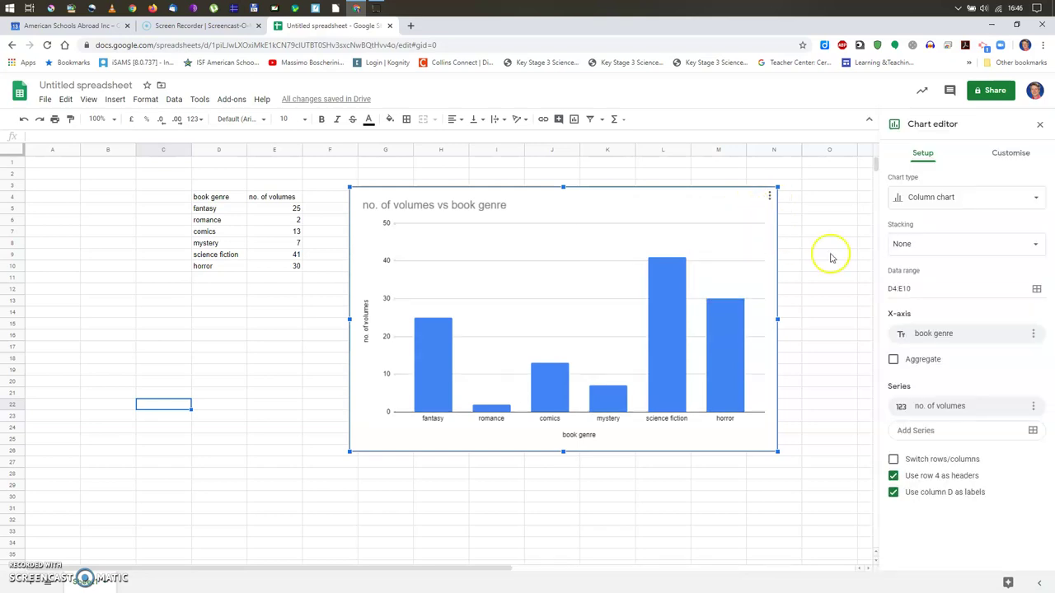
click(954, 123)
click(1018, 154)
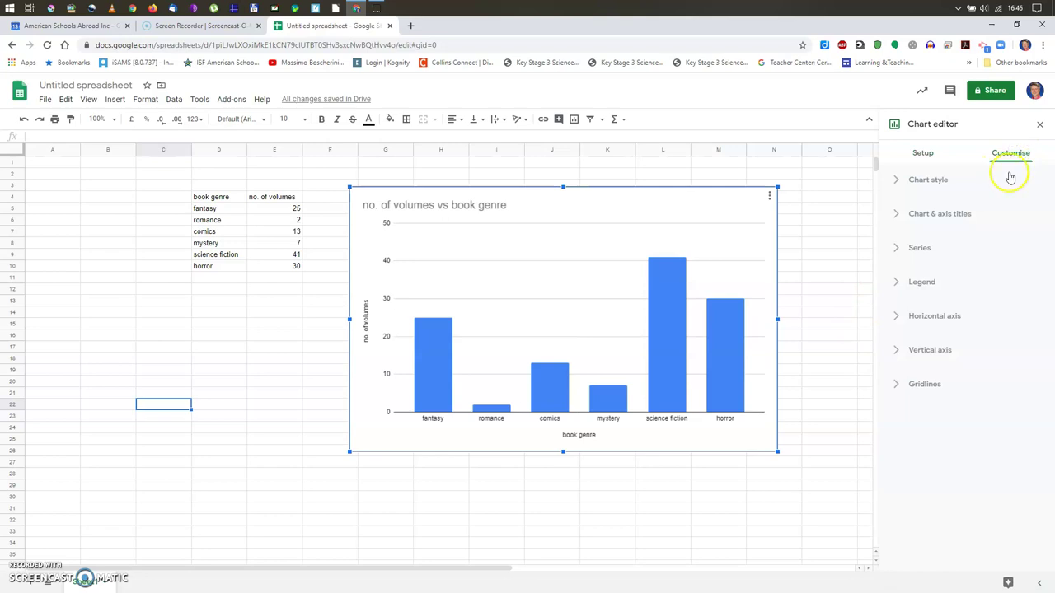
Expand Chart style, try then remove 3D, and expand Chart & axis titles.
click(924, 181)
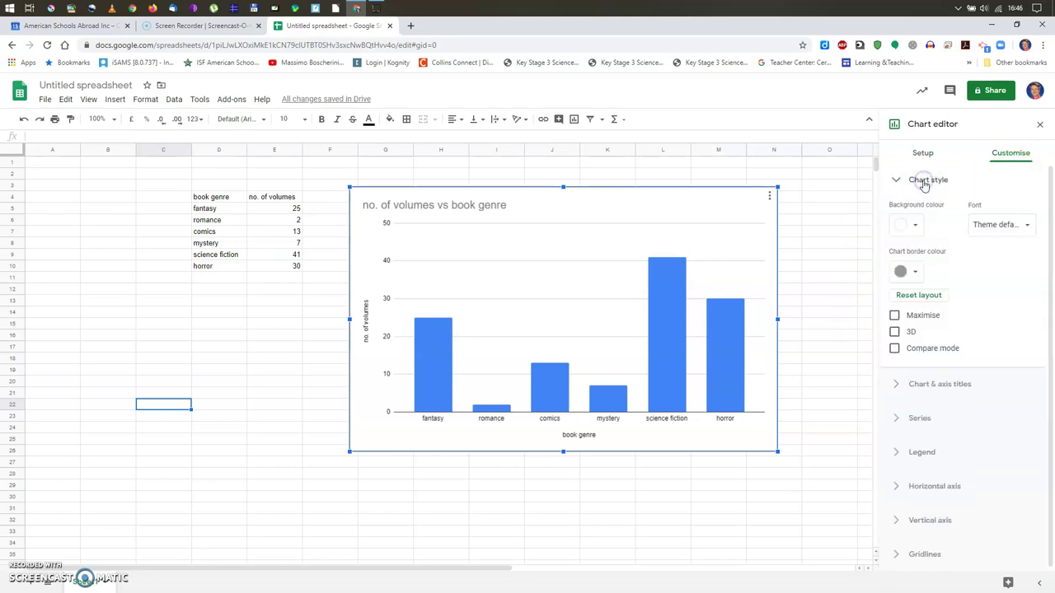
click(893, 332)
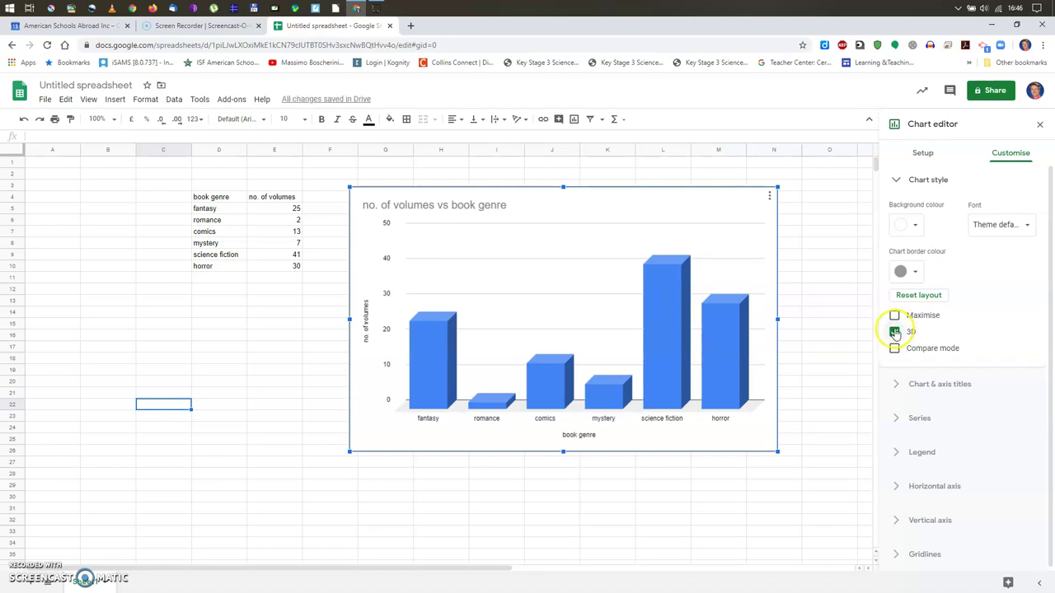
click(893, 333)
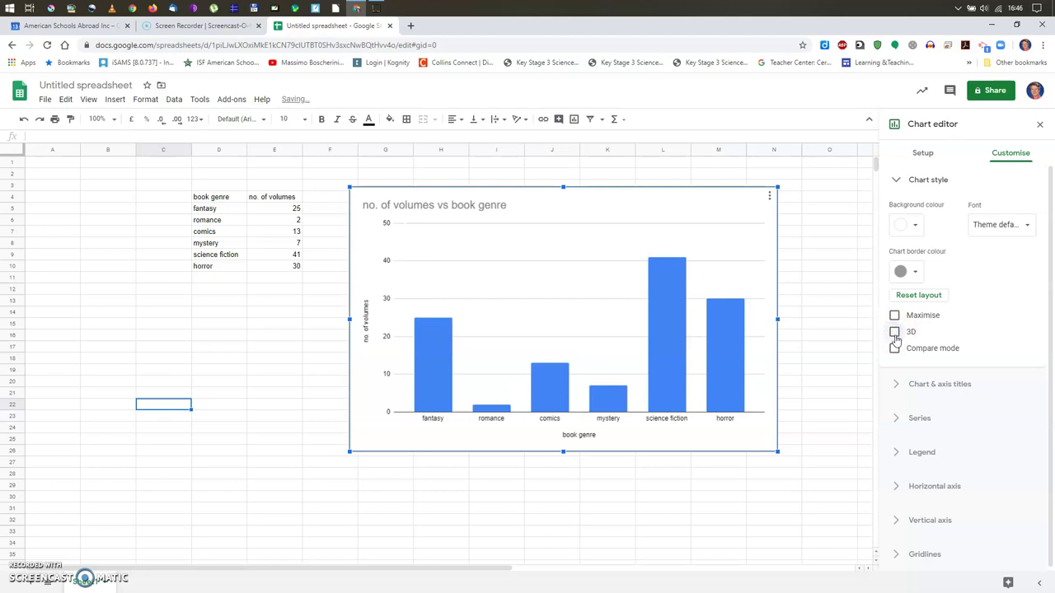
click(934, 387)
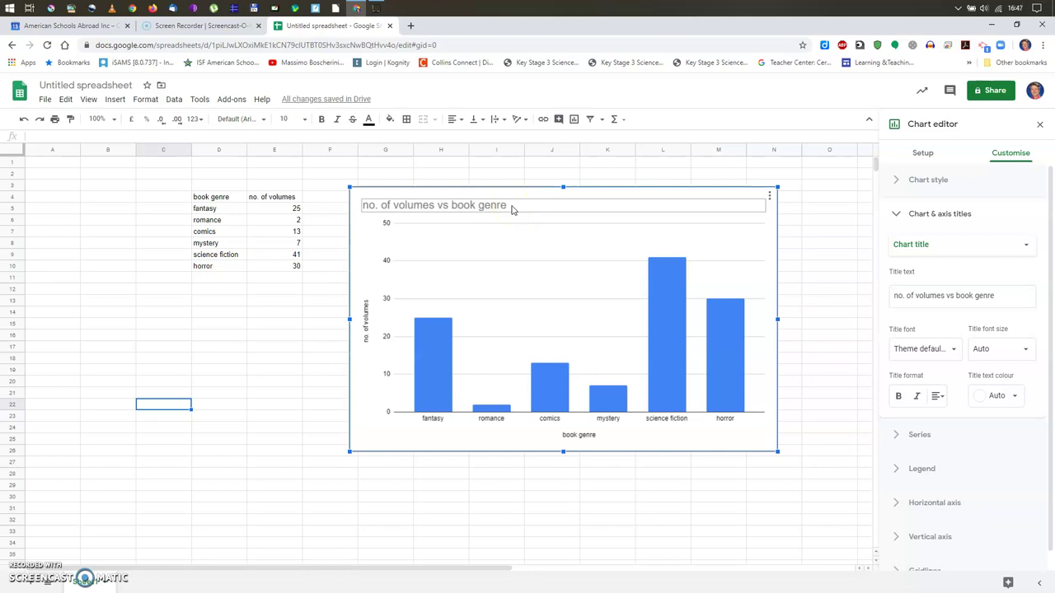
Replace the chart title with 'Types of books in my library' and check the title type list.
click(1000, 304)
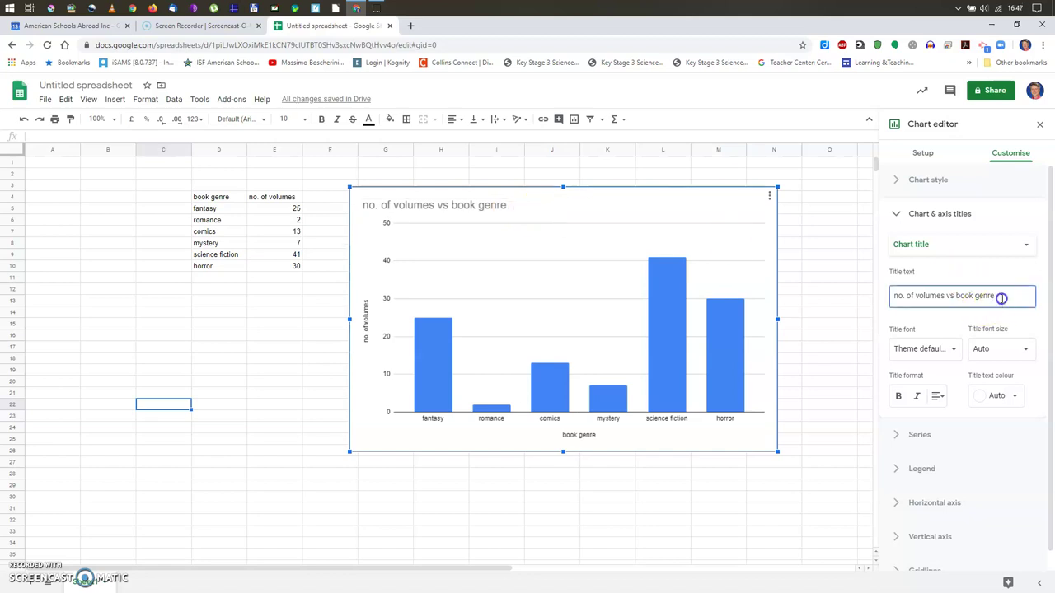
drag(1001, 298, 870, 299)
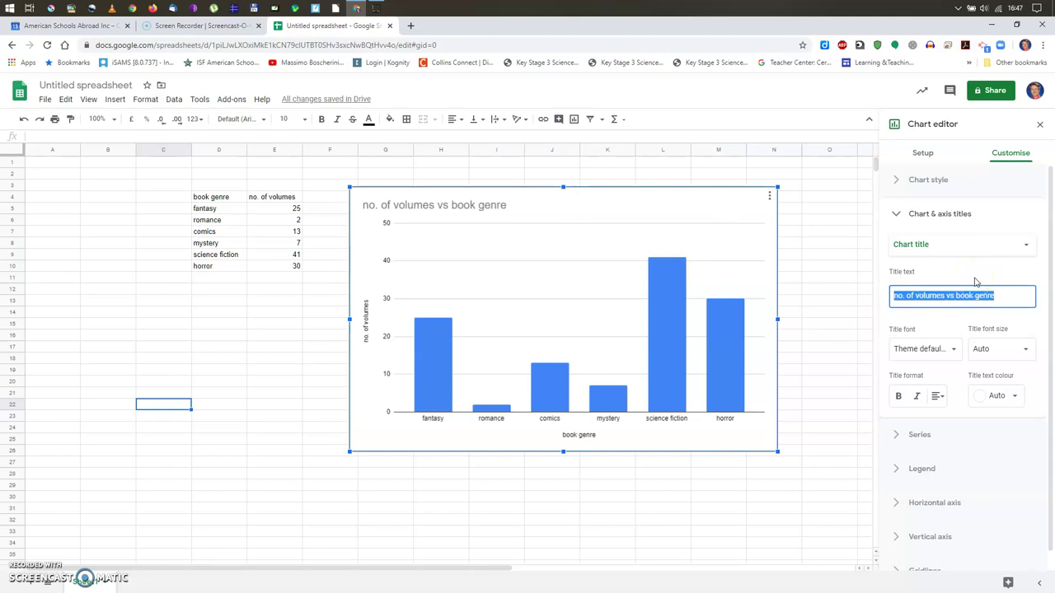
text(Types of books in my library)
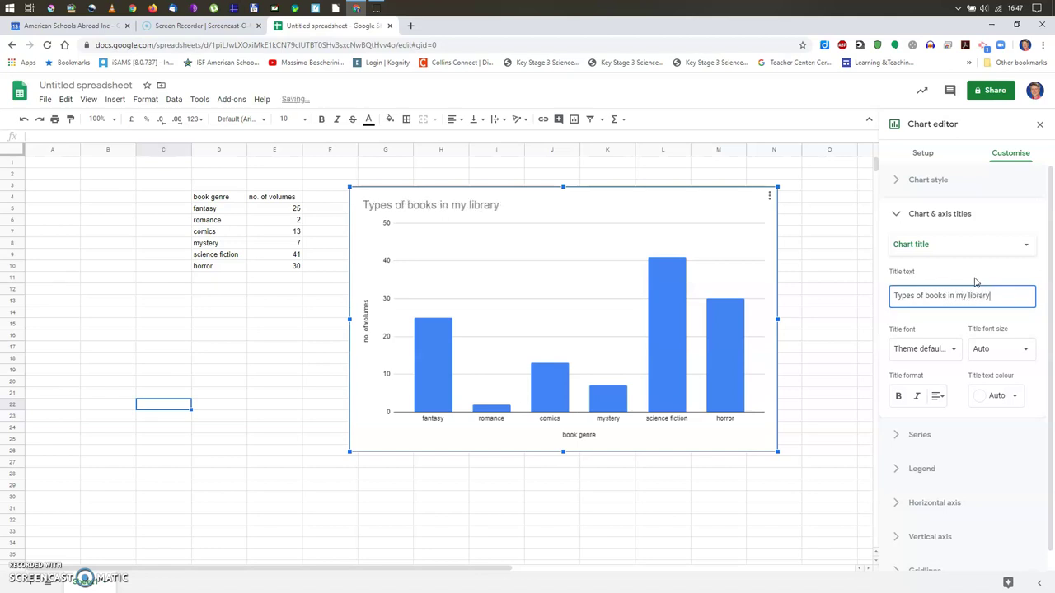
click(947, 317)
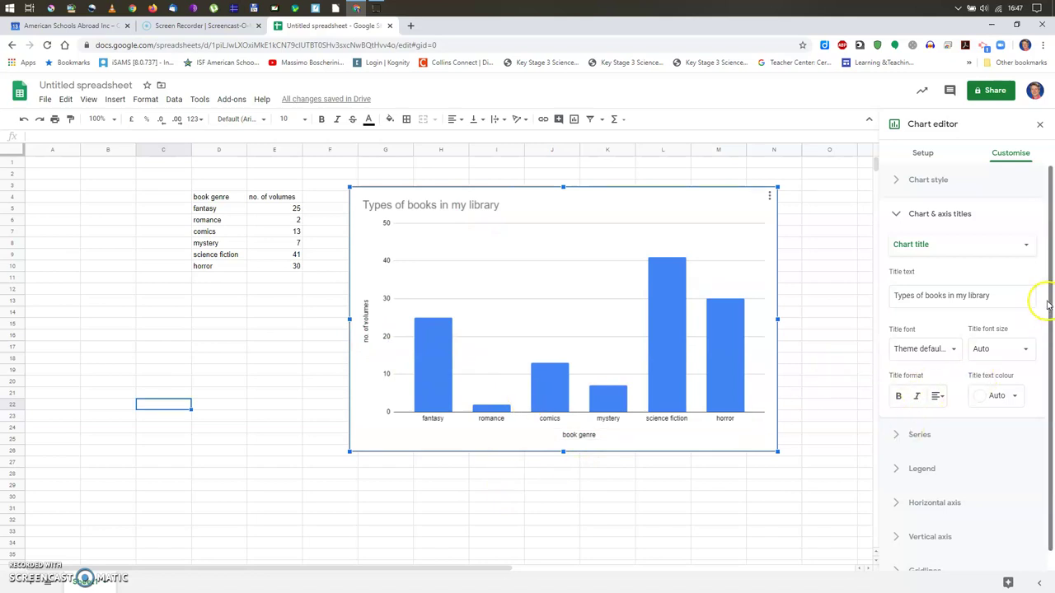
click(1028, 246)
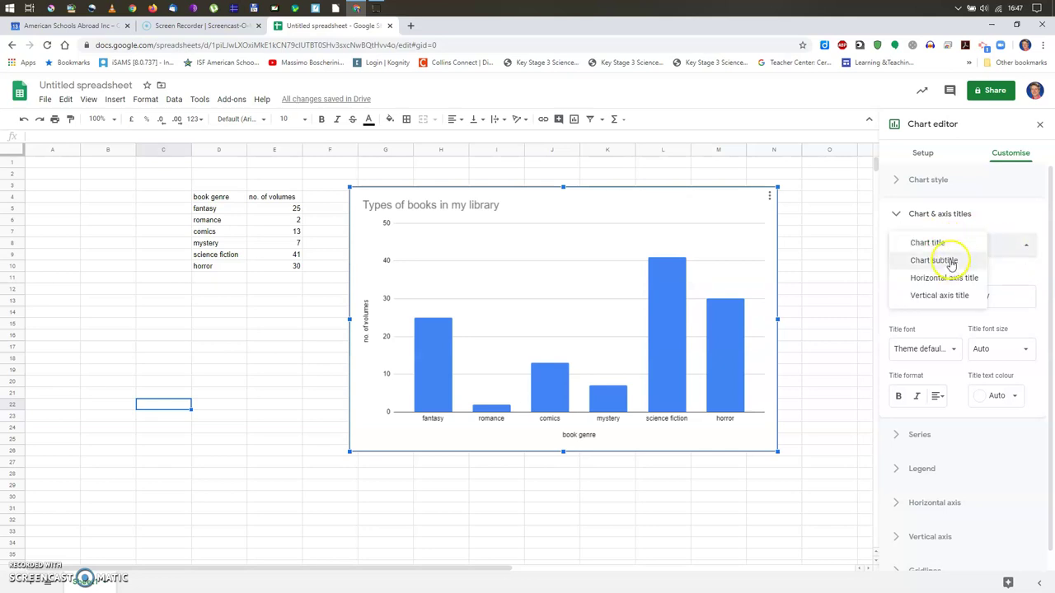
click(931, 296)
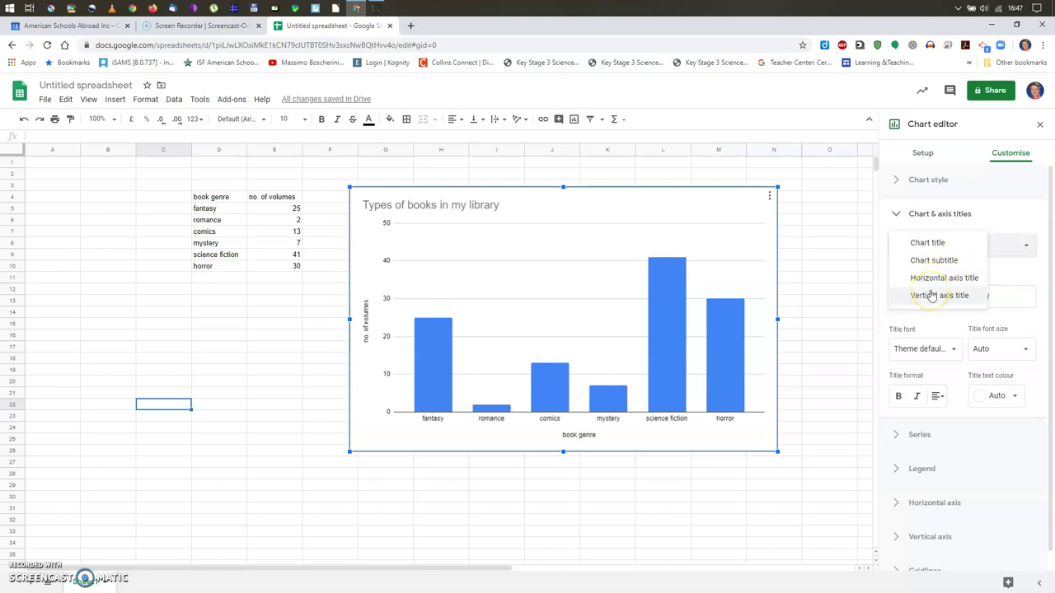
click(1018, 270)
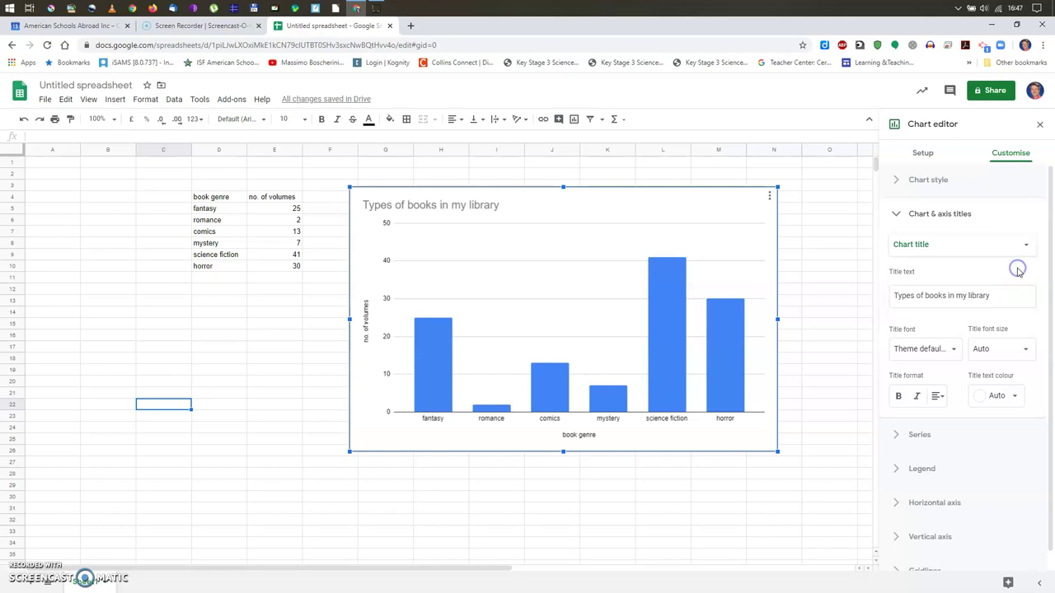
scroll(1022, 275, down, 1)
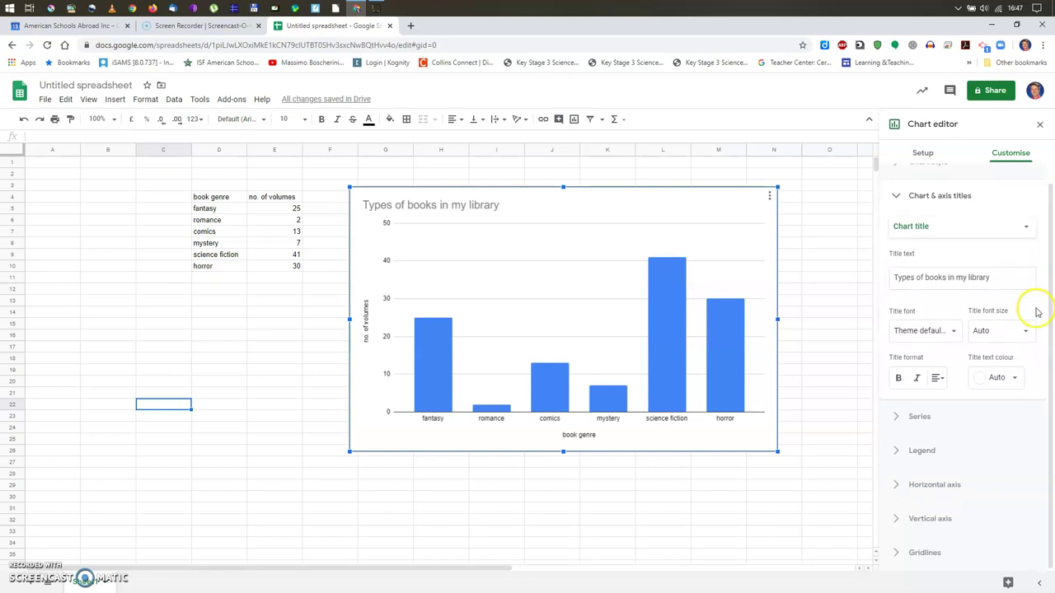
Set the chart title font size to 36 pt.
click(1025, 330)
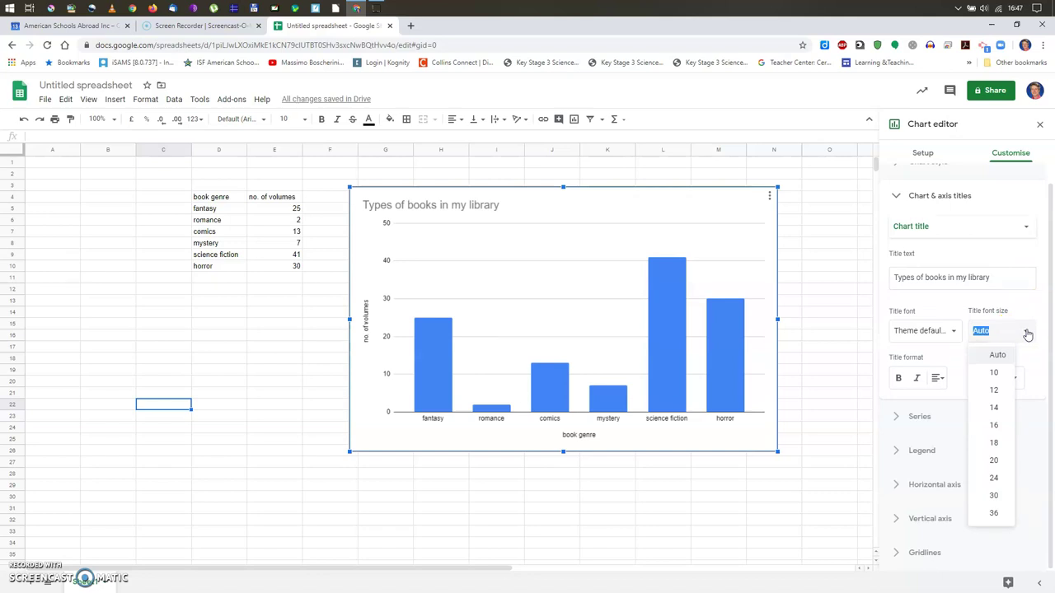
click(996, 372)
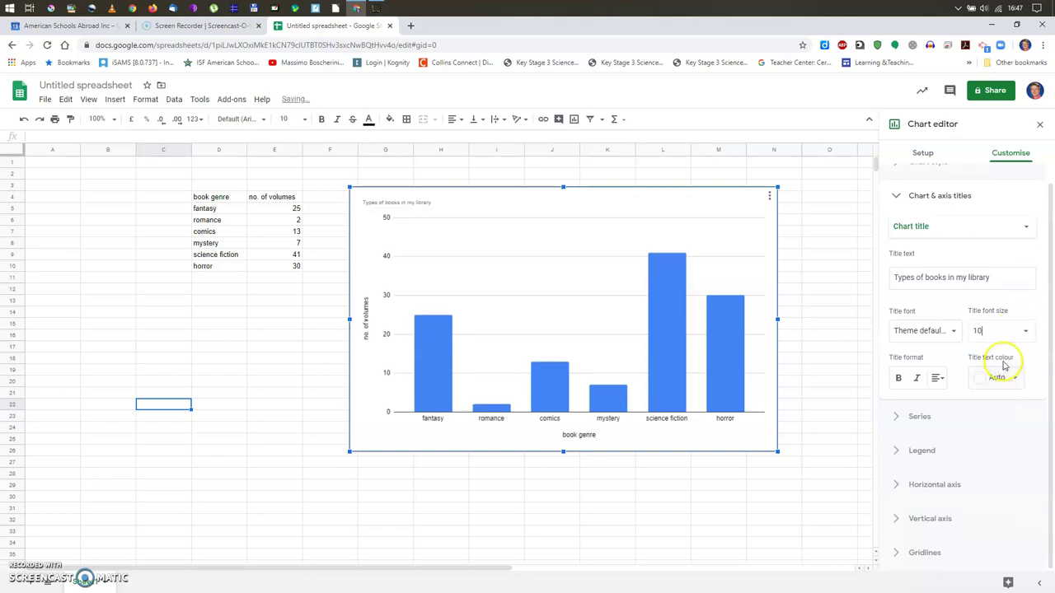
click(1026, 330)
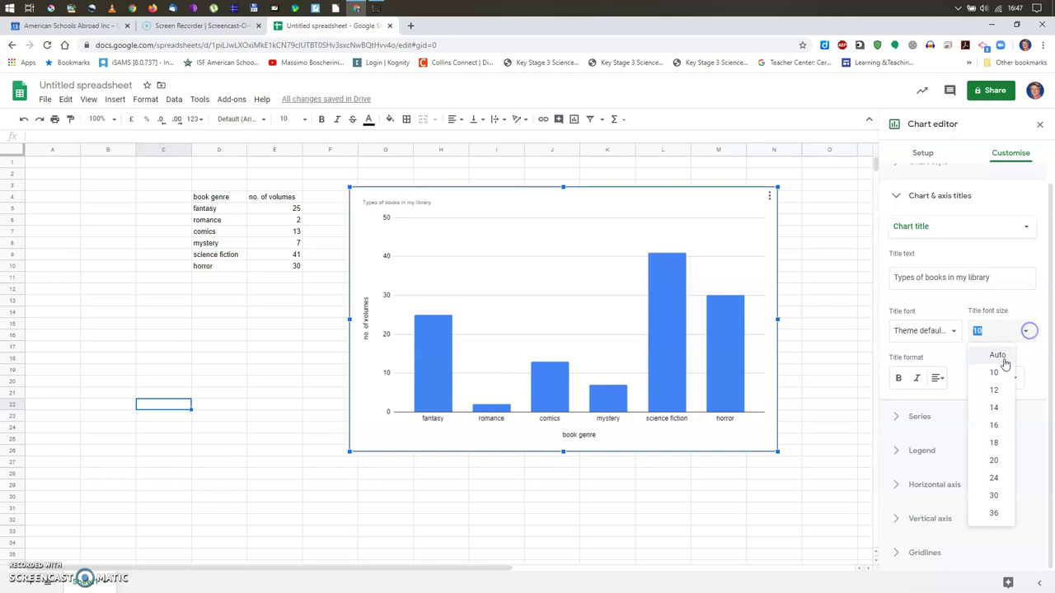
click(992, 511)
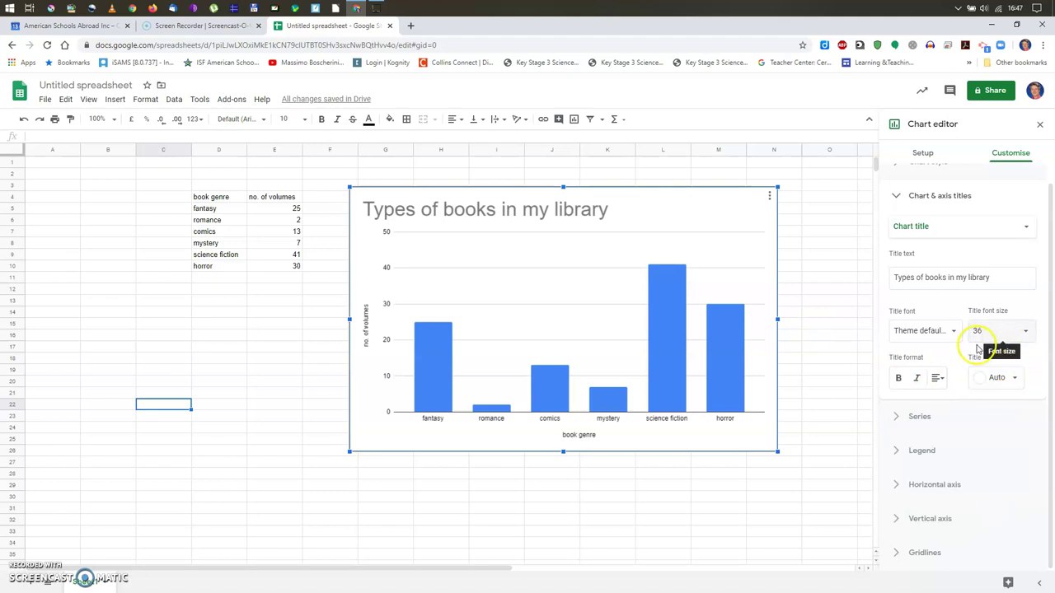
Make the chart title bold and italic, and centre it above the chart.
click(900, 378)
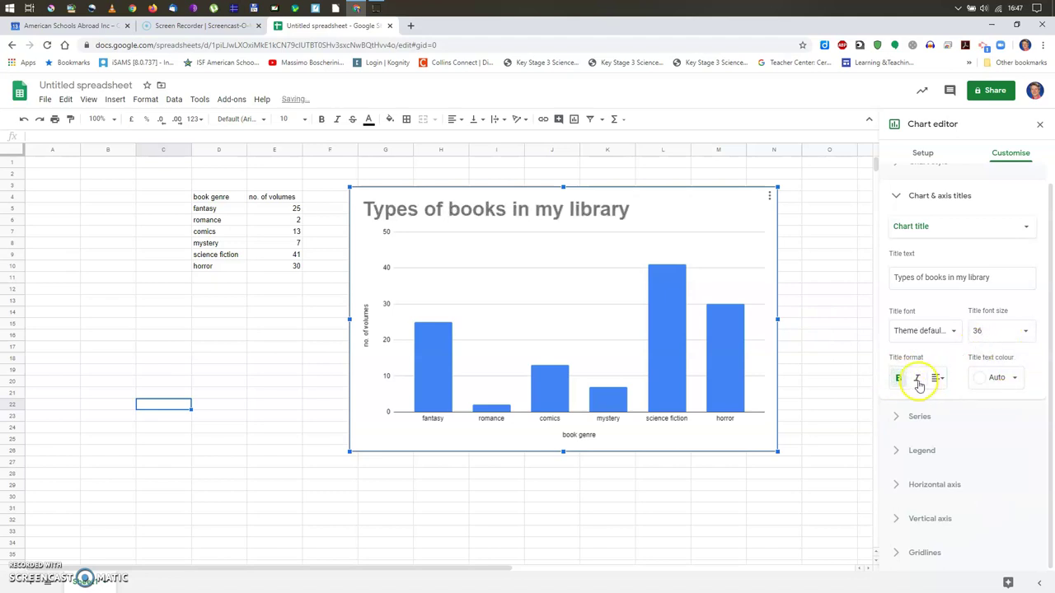
click(918, 379)
click(939, 379)
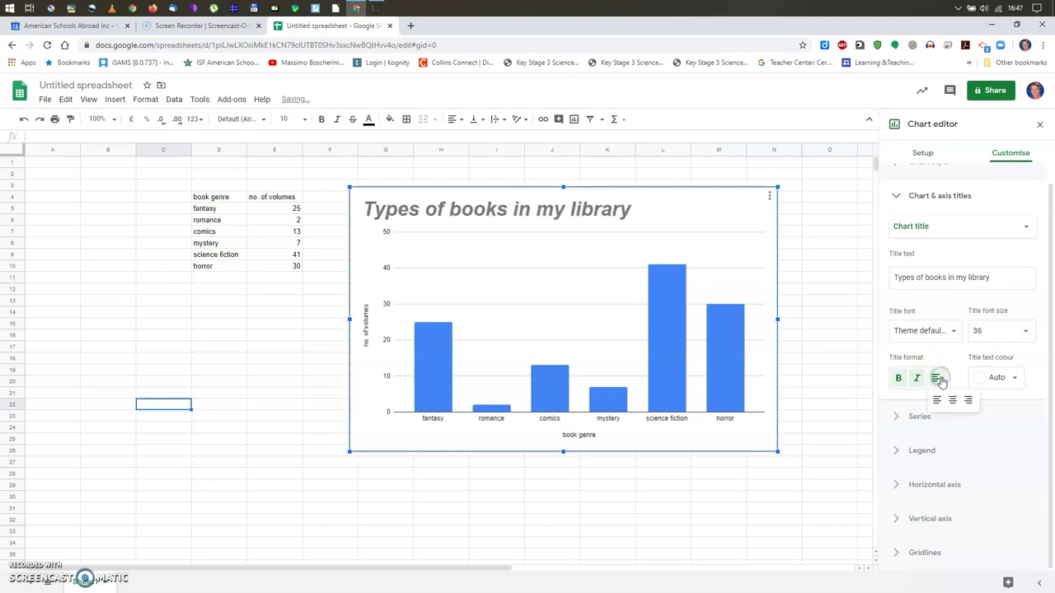
click(953, 401)
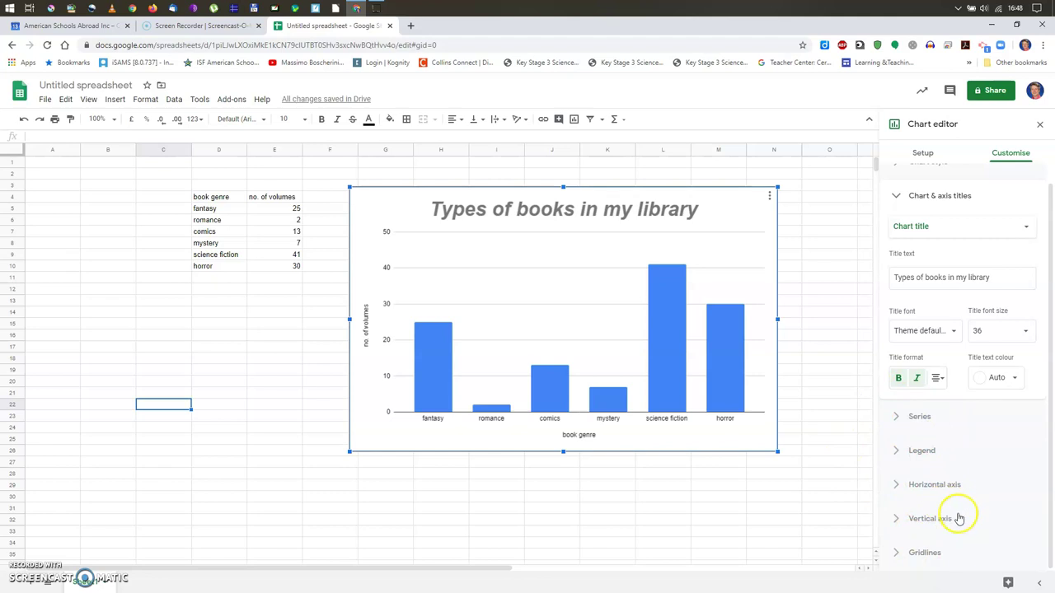
Give the vertical axis 1 minor gridline with an Auto major count, then close the chart editor.
click(923, 554)
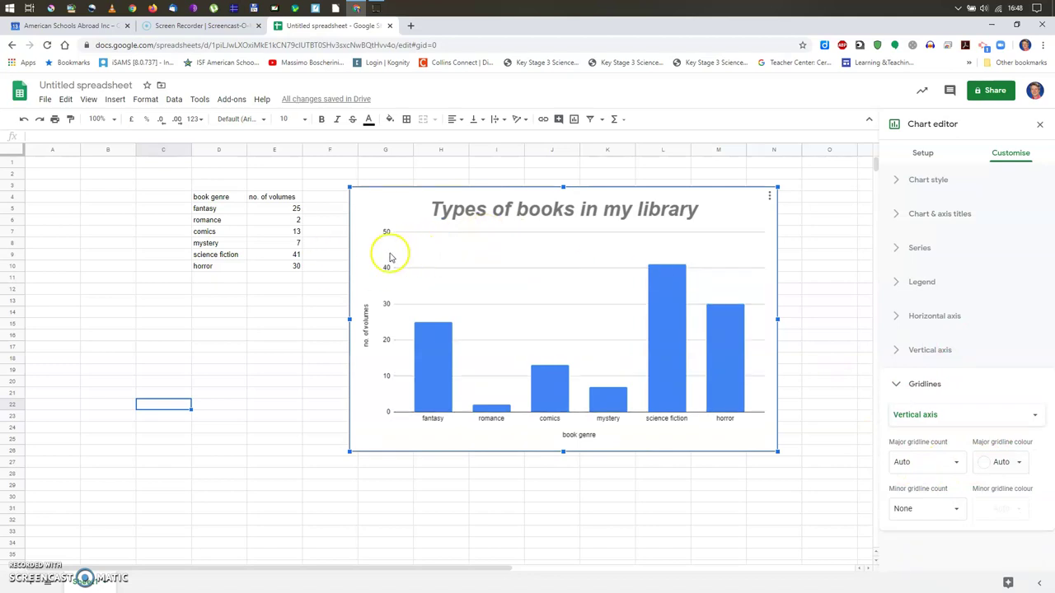
click(955, 508)
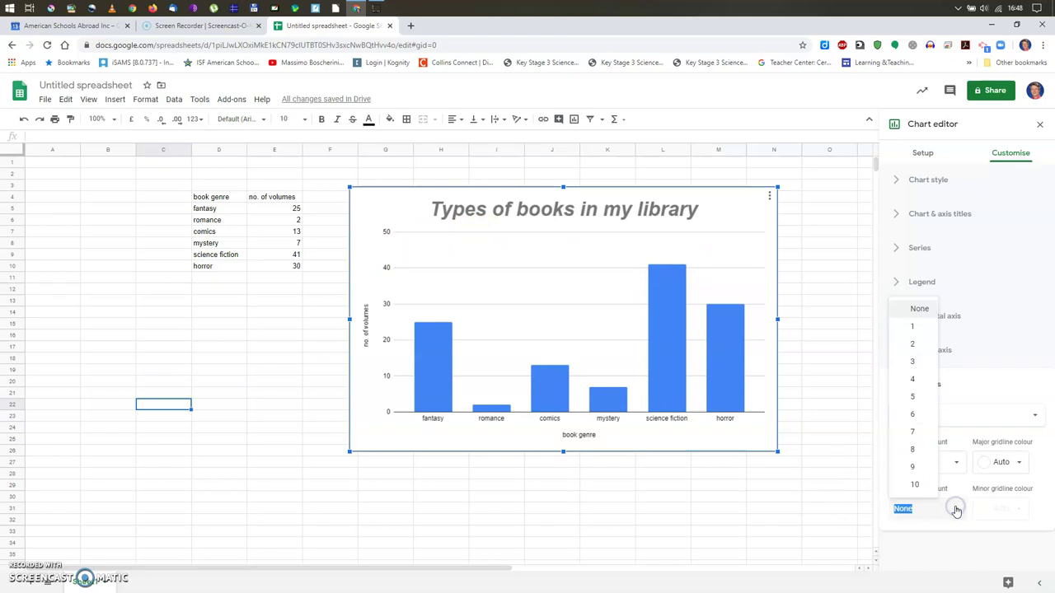
click(916, 326)
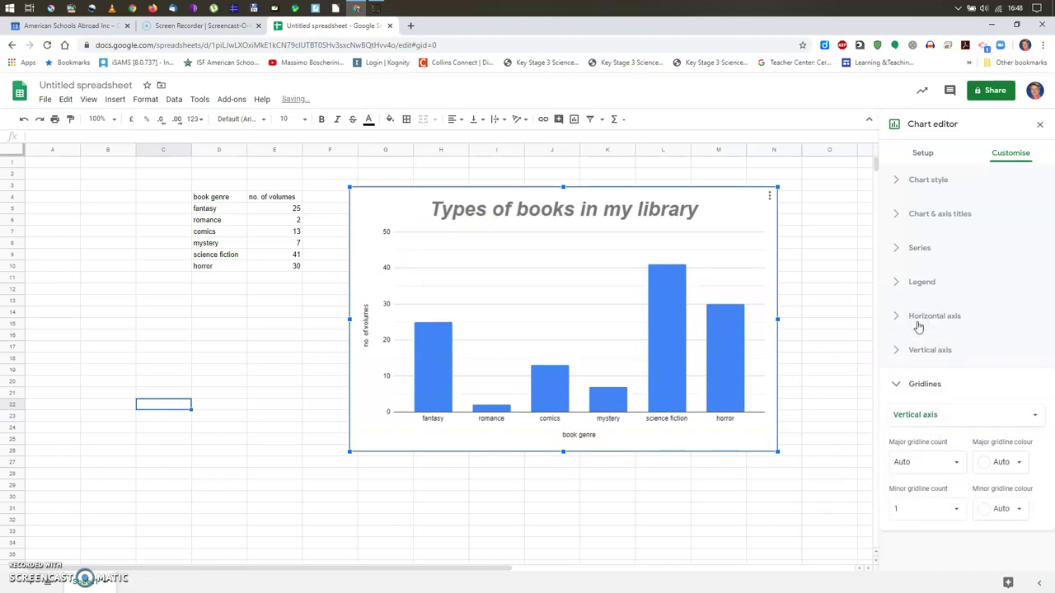
click(949, 506)
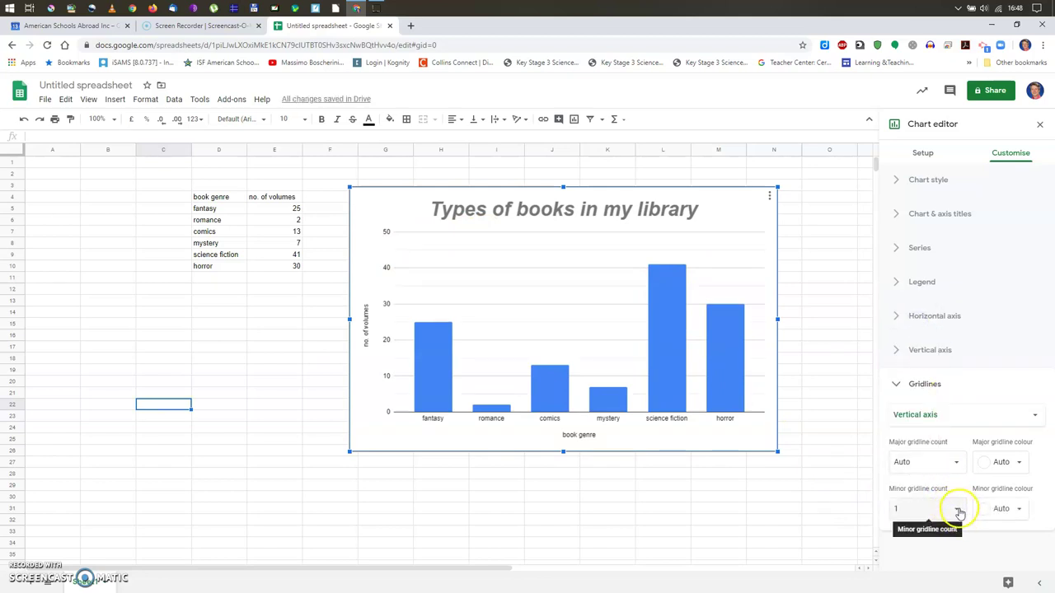
click(956, 511)
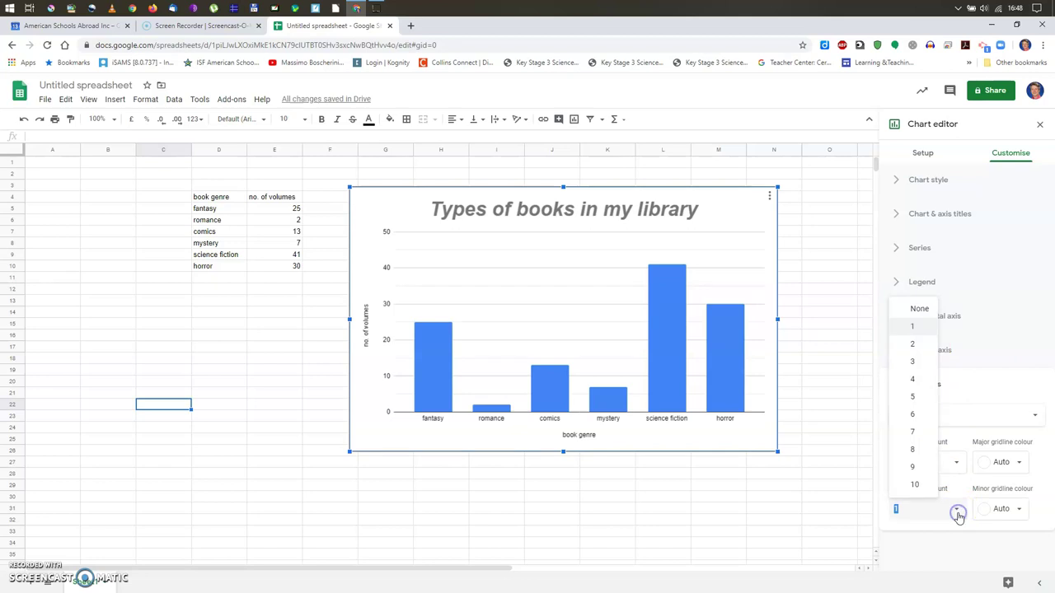
click(1013, 487)
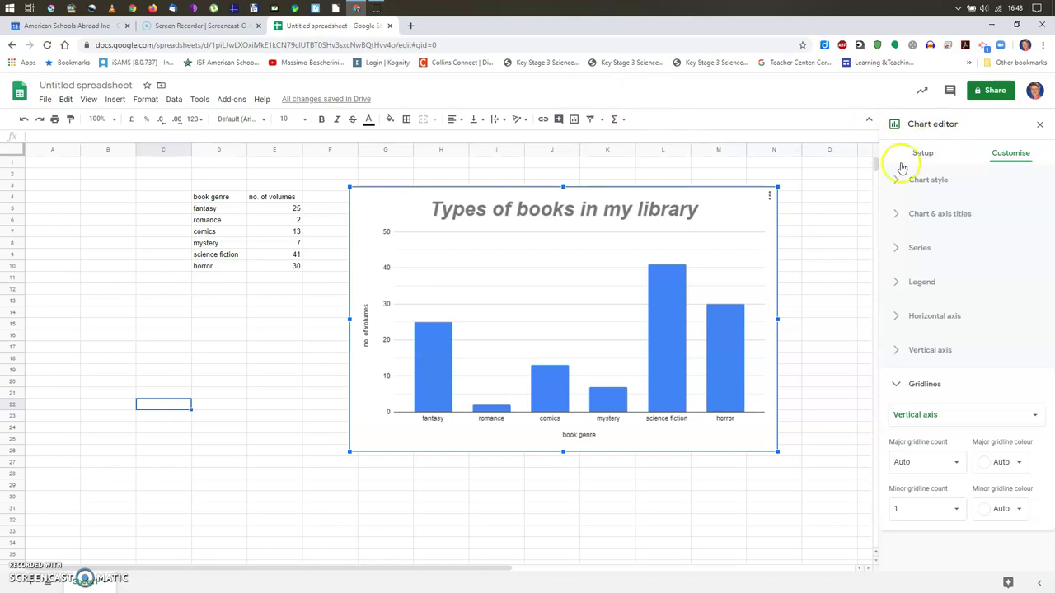
click(1039, 123)
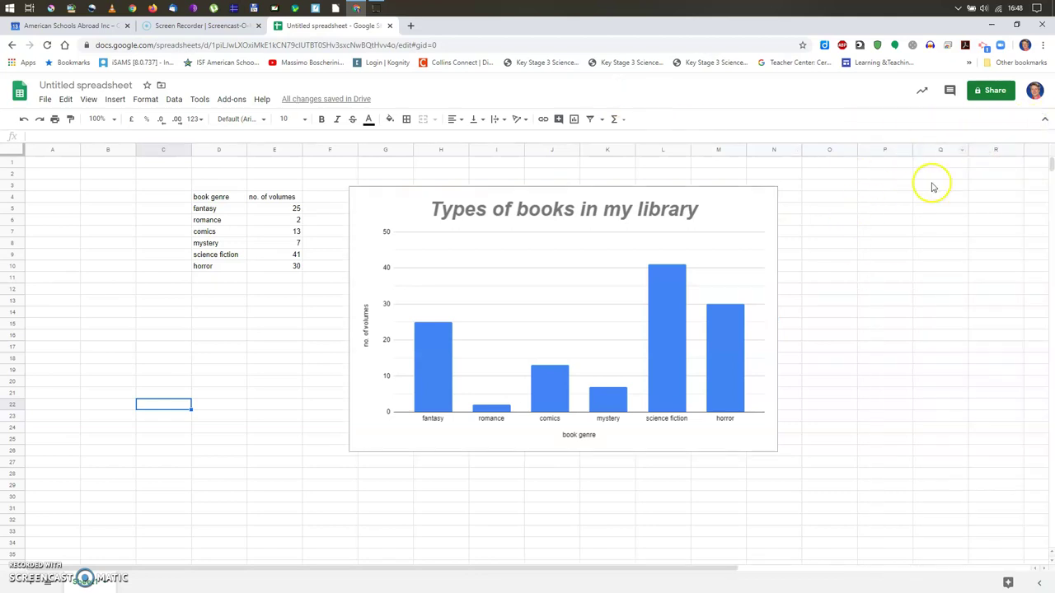
click(726, 216)
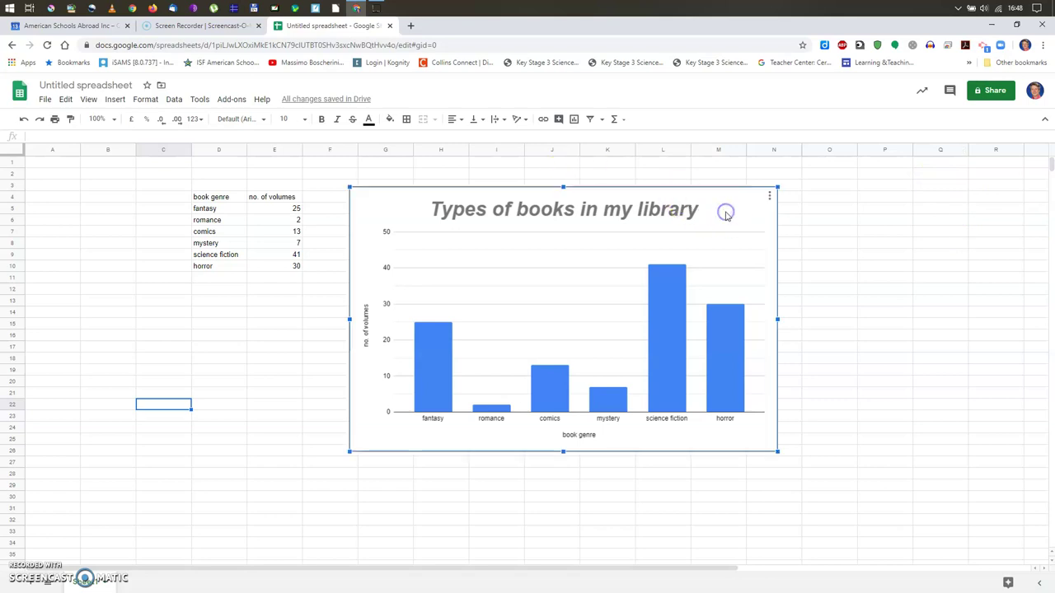
click(770, 198)
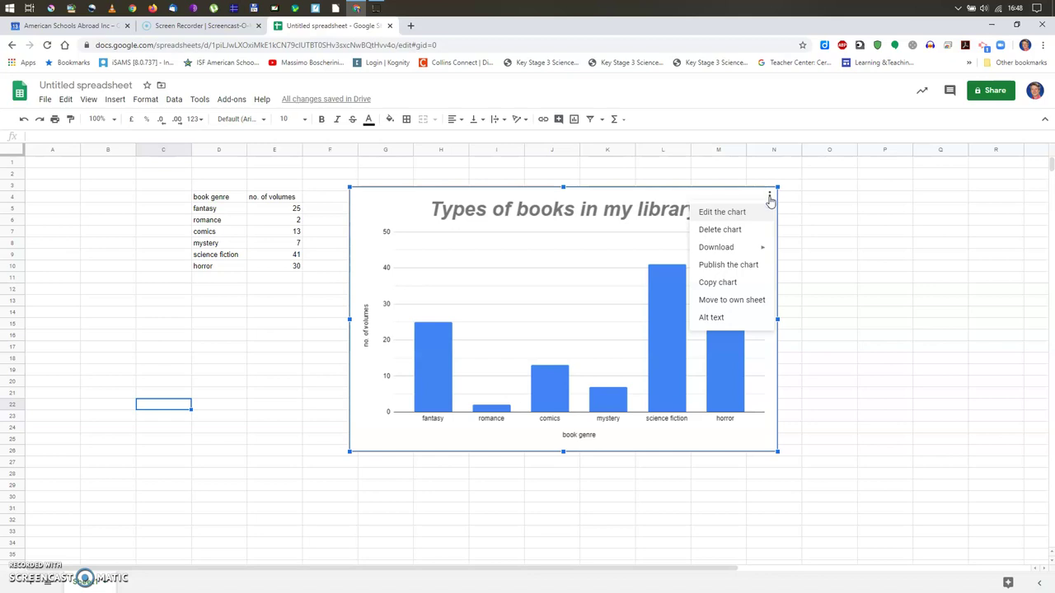
click(800, 198)
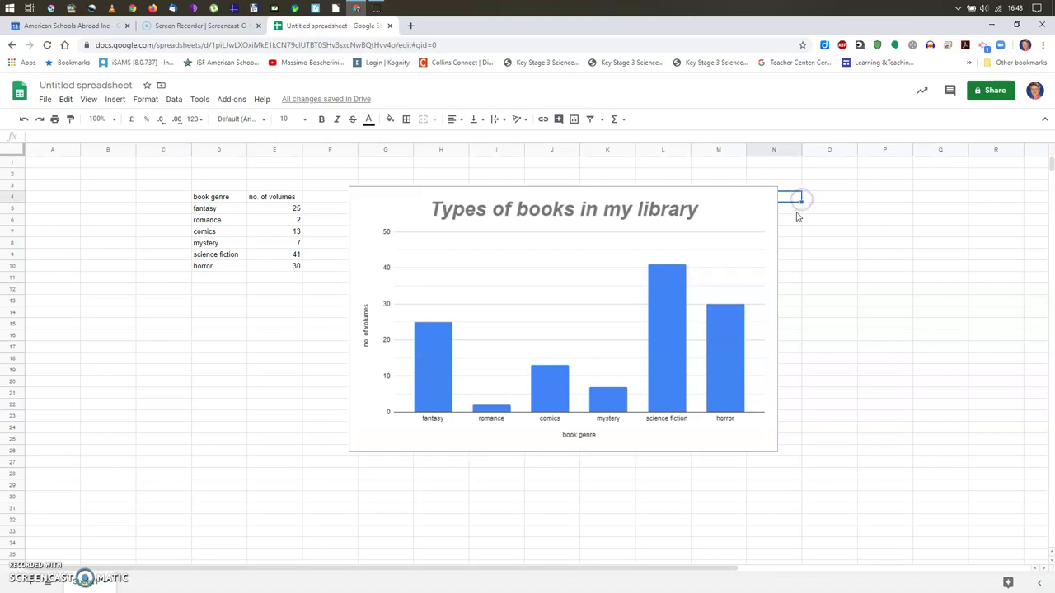